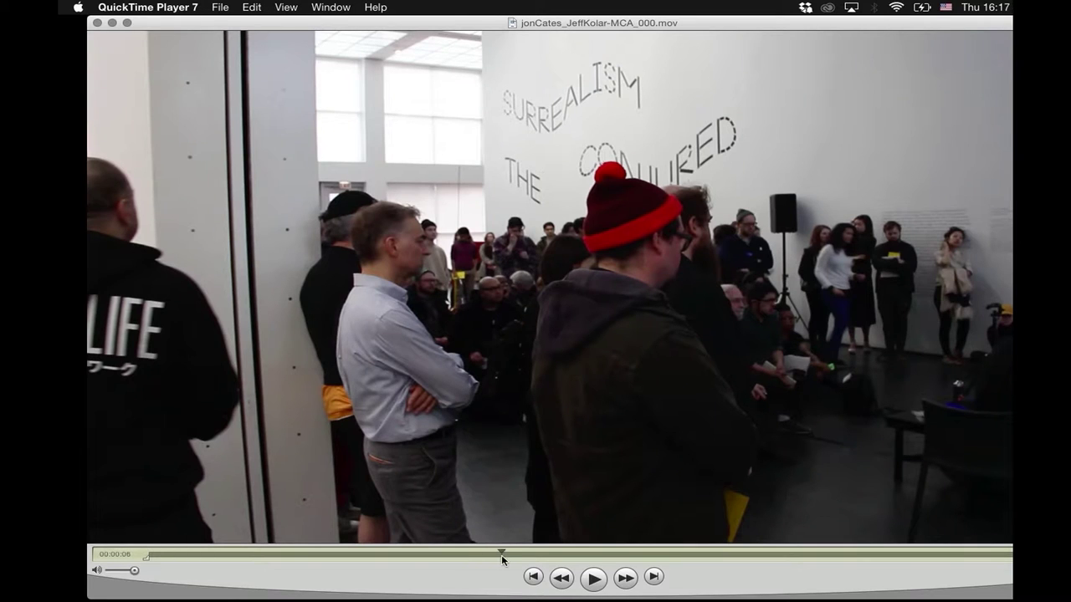
Scrub ahead to the performers and start an export, changing the file name's last digit to 1.
{"action": "left_click_drag", "start_coordinate": [502, 555], "coordinate": [859, 555]}
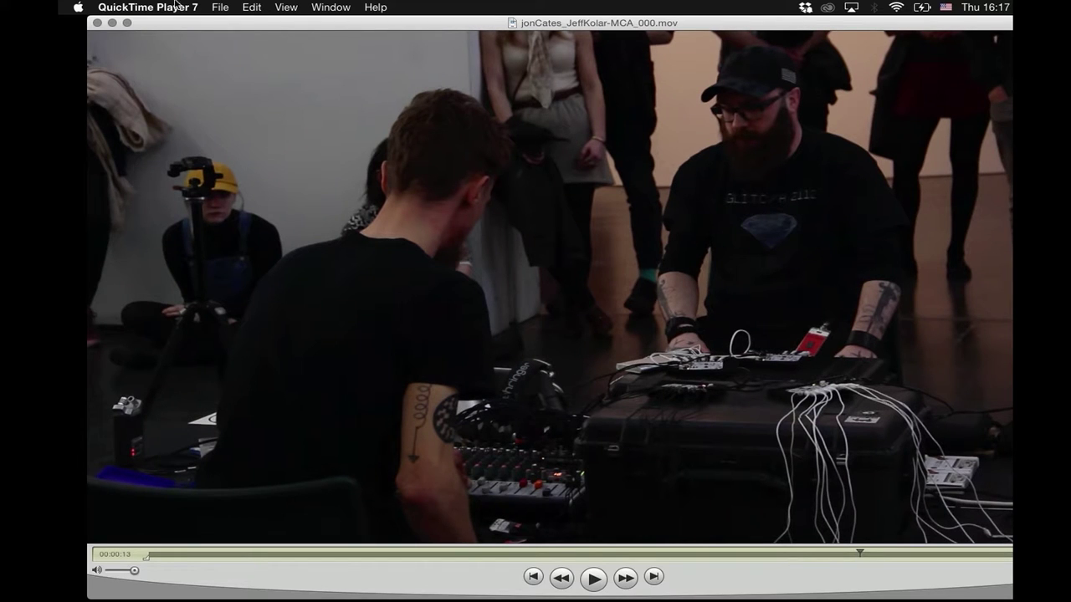
{"action": "left_click", "coordinate": [224, 8]}
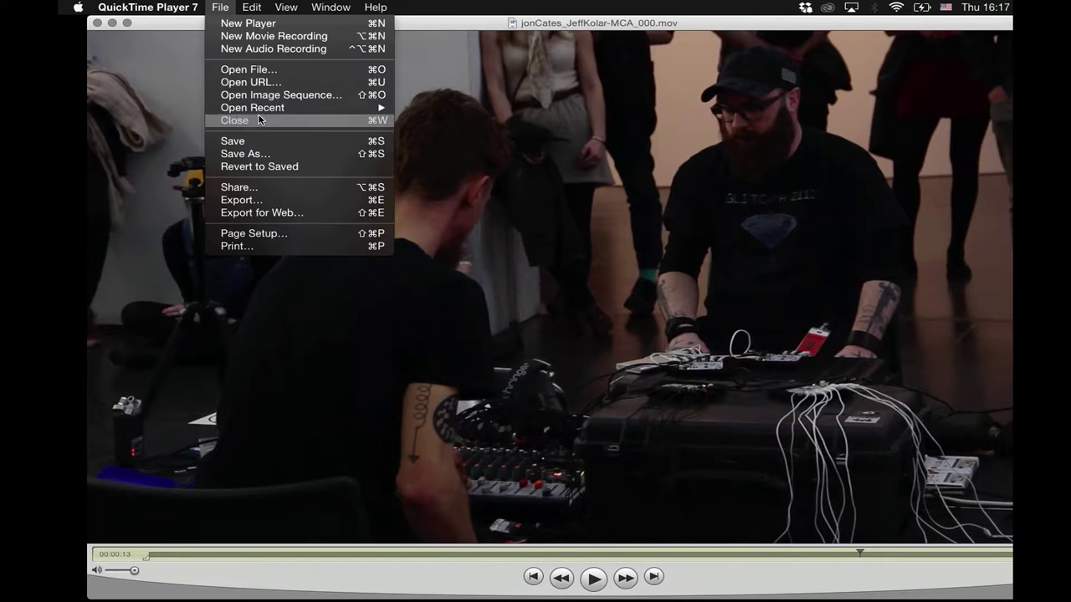
{"action": "left_click", "coordinate": [276, 201]}
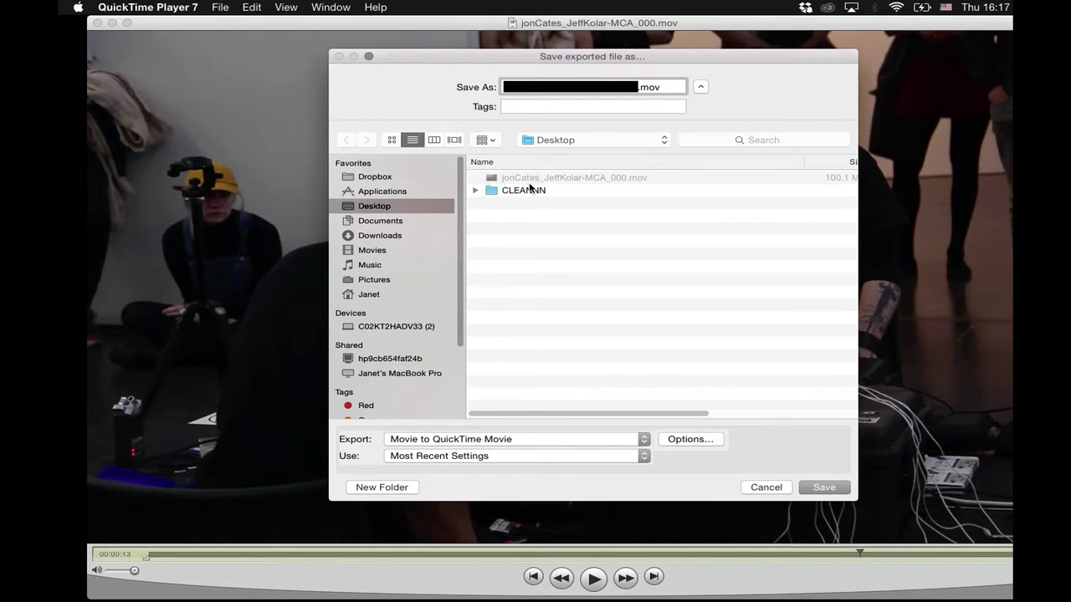
{"action": "key", "text": "Right"}
{"action": "key", "text": "BackSpace"}
{"action": "type", "text": "1"}
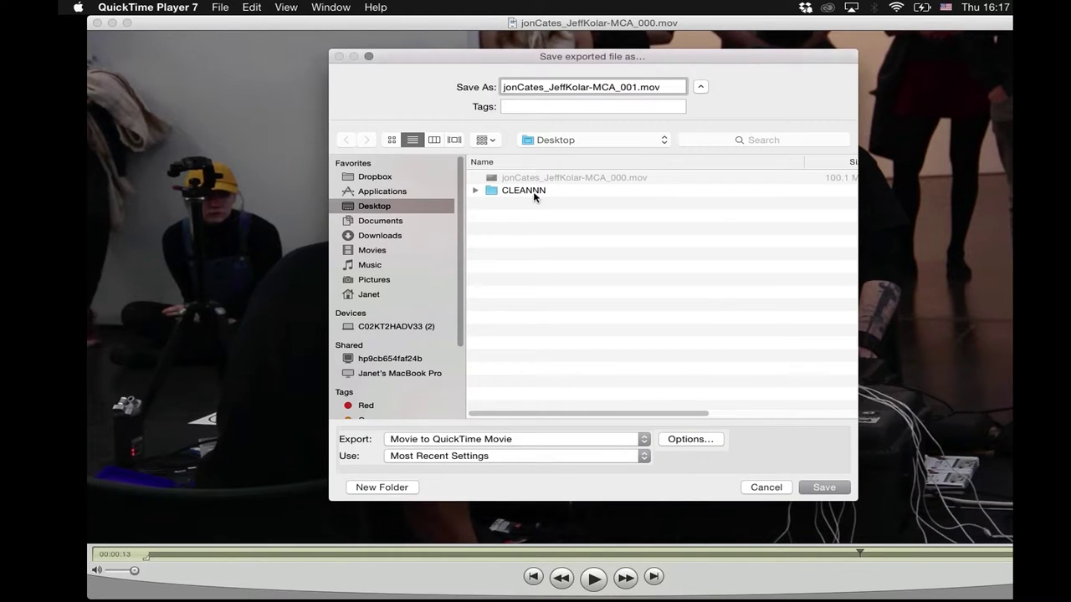
Restart the export with the pasted file name and reopen its Movie Settings.
{"action": "left_click", "coordinate": [684, 439]}
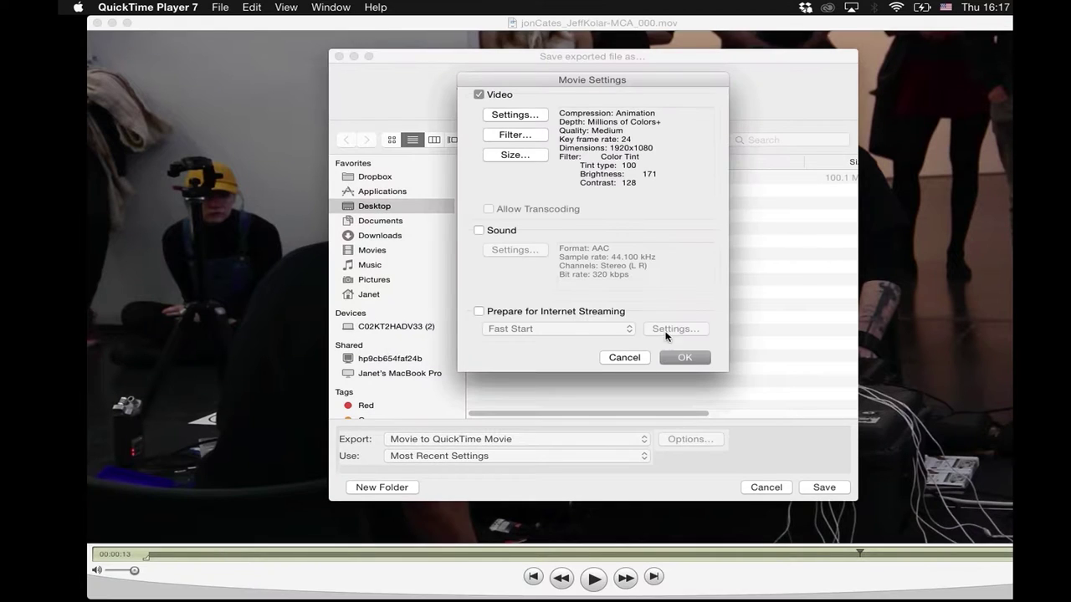
{"action": "left_click", "coordinate": [530, 117]}
{"action": "left_click", "coordinate": [596, 87]}
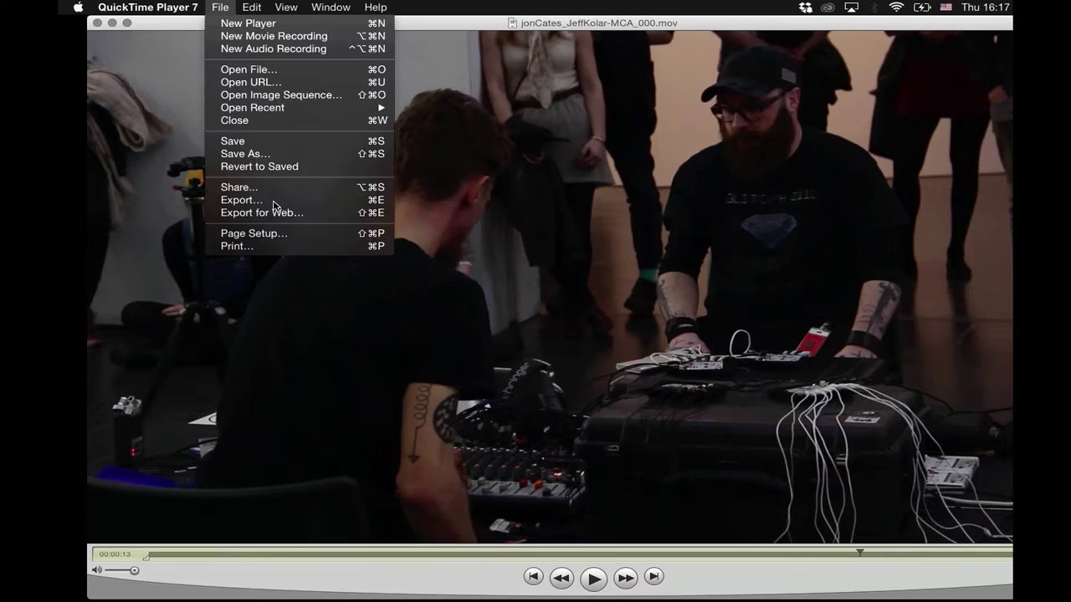
{"action": "left_click", "coordinate": [273, 203]}
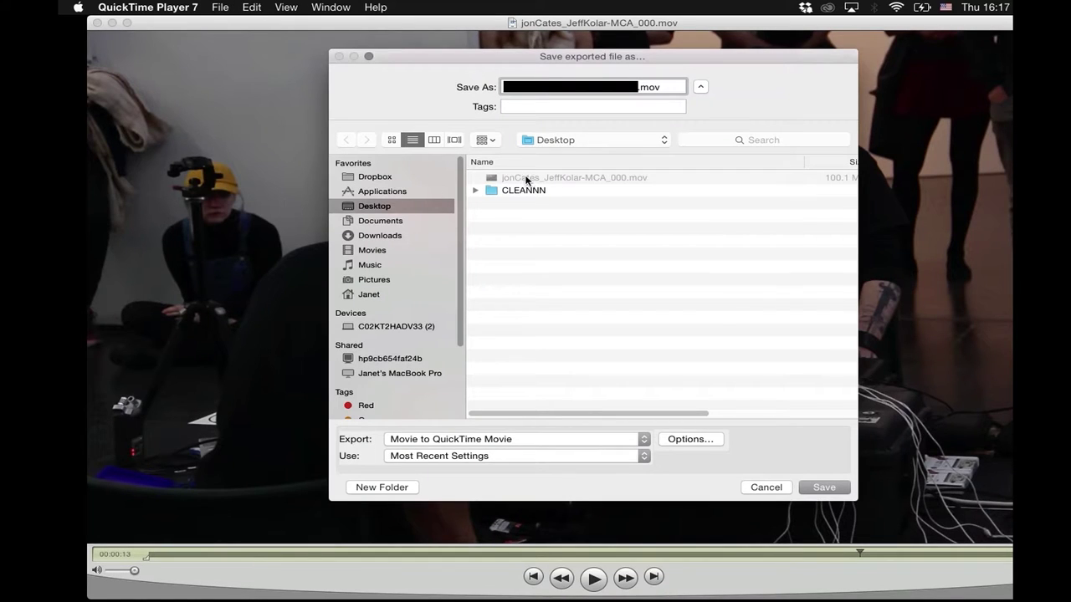
{"action": "type", "text": "jonCates_JeffKolar-MCA_000"}
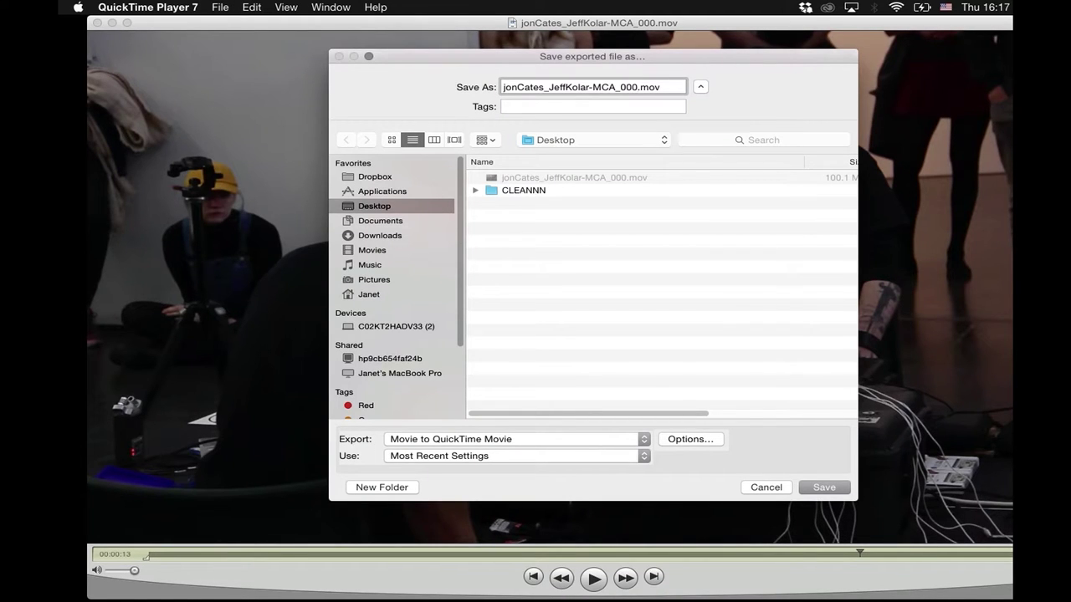
{"action": "left_click", "coordinate": [677, 440]}
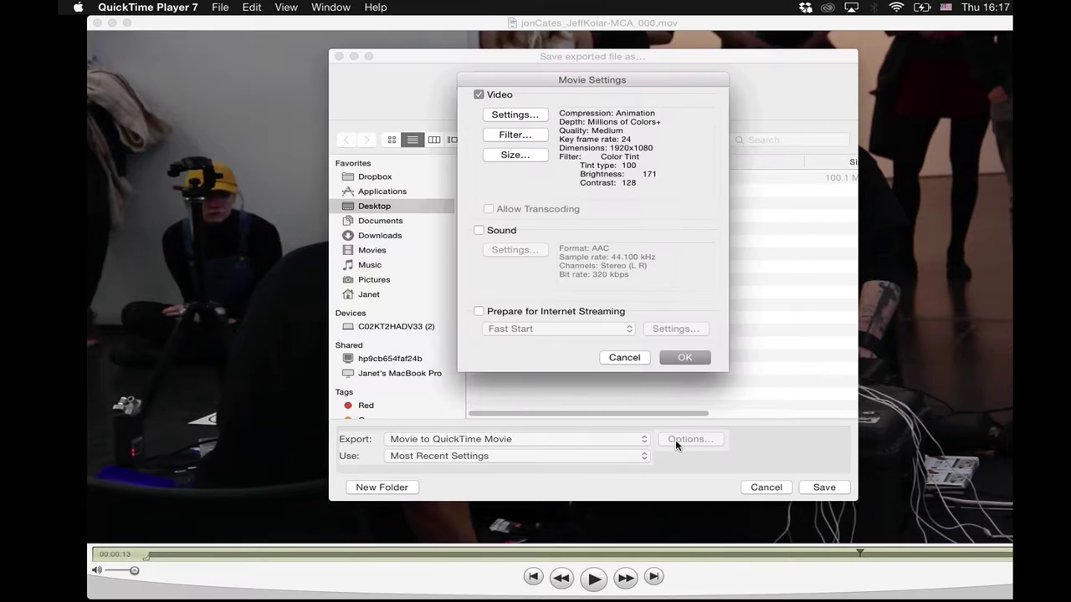
Keep Animation compression, try Black and White depth, then revert to Millions of Colors+ and confirm.
{"action": "left_click", "coordinate": [529, 117]}
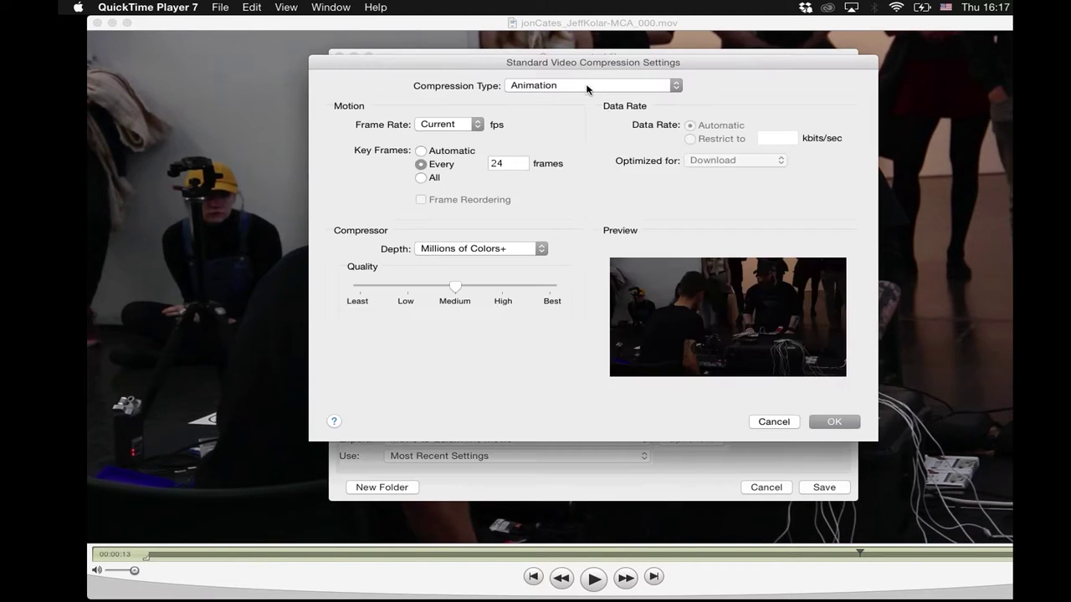
{"action": "left_click", "coordinate": [594, 87]}
{"action": "left_click", "coordinate": [593, 87]}
{"action": "left_click", "coordinate": [528, 250]}
{"action": "left_click", "coordinate": [488, 143]}
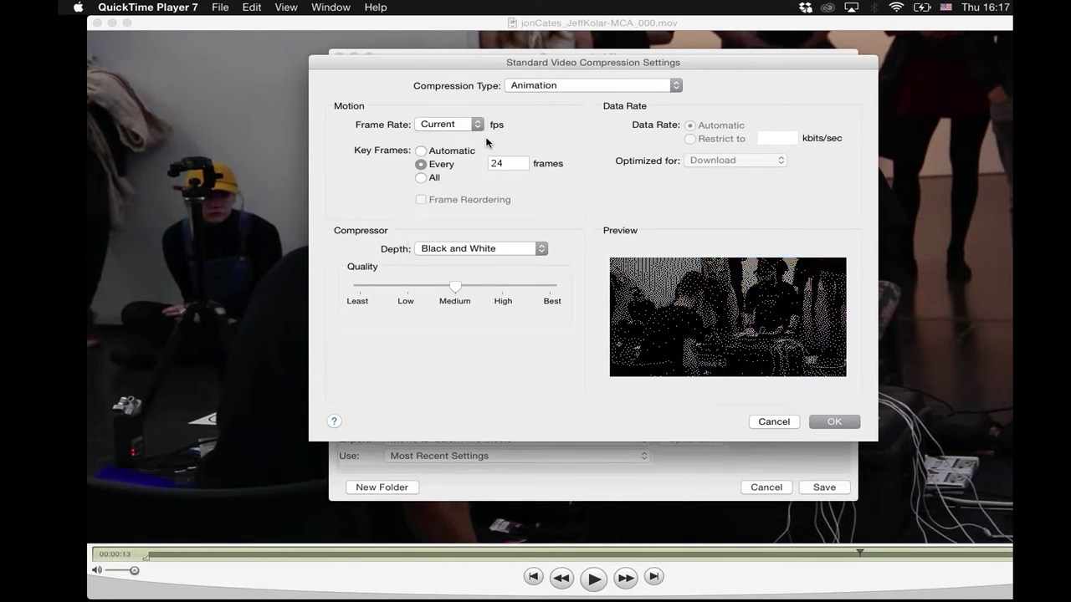
{"action": "left_click", "coordinate": [479, 244]}
{"action": "left_click", "coordinate": [481, 359]}
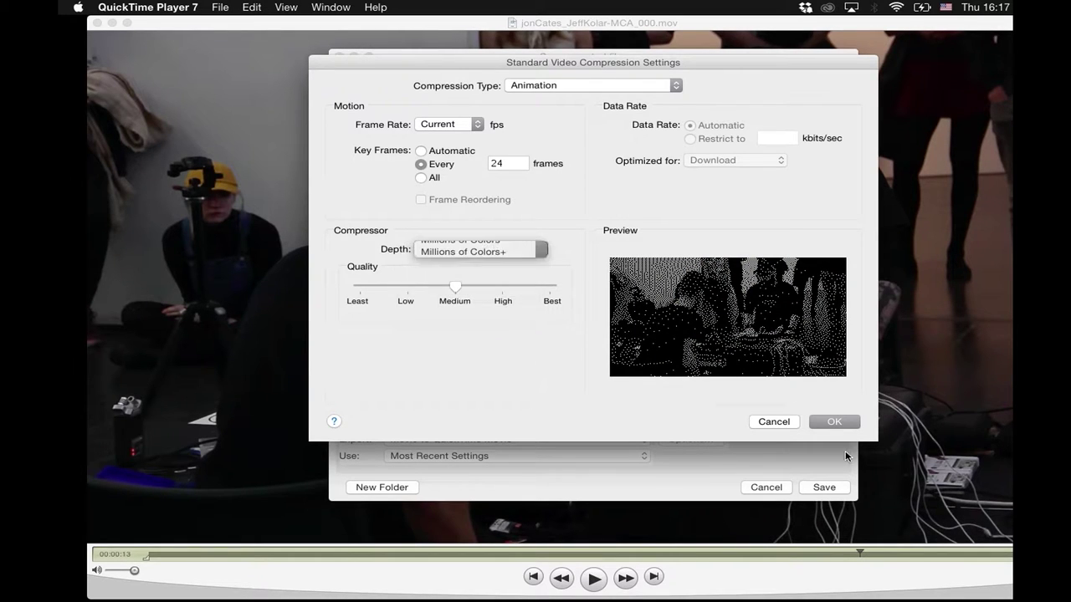
{"action": "left_click", "coordinate": [849, 422]}
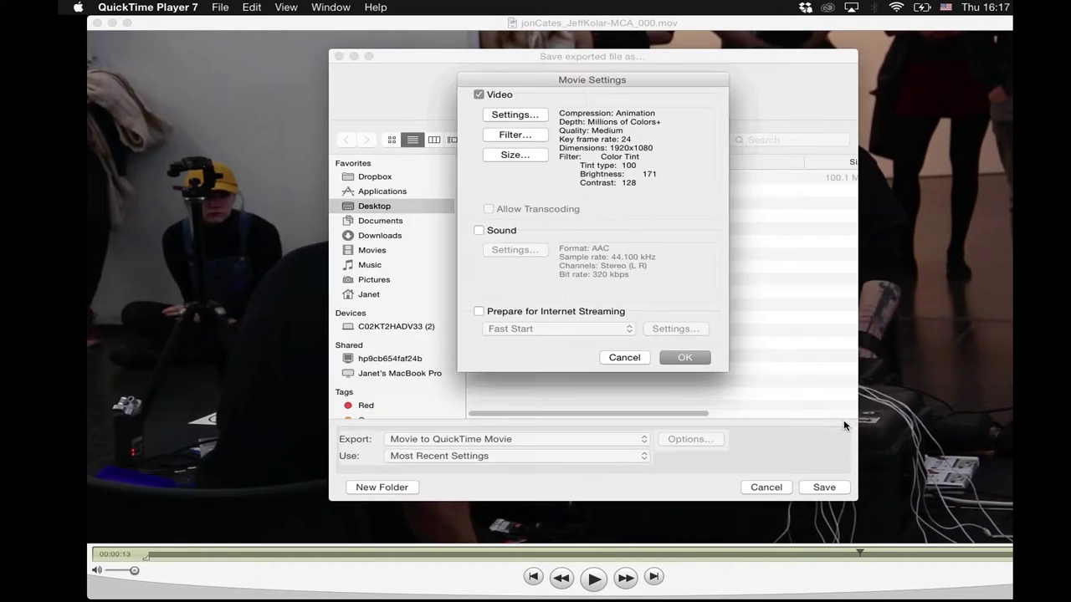
Reopen the export settings and choose the Special Effects > Color Tint filter.
{"action": "left_click", "coordinate": [681, 357]}
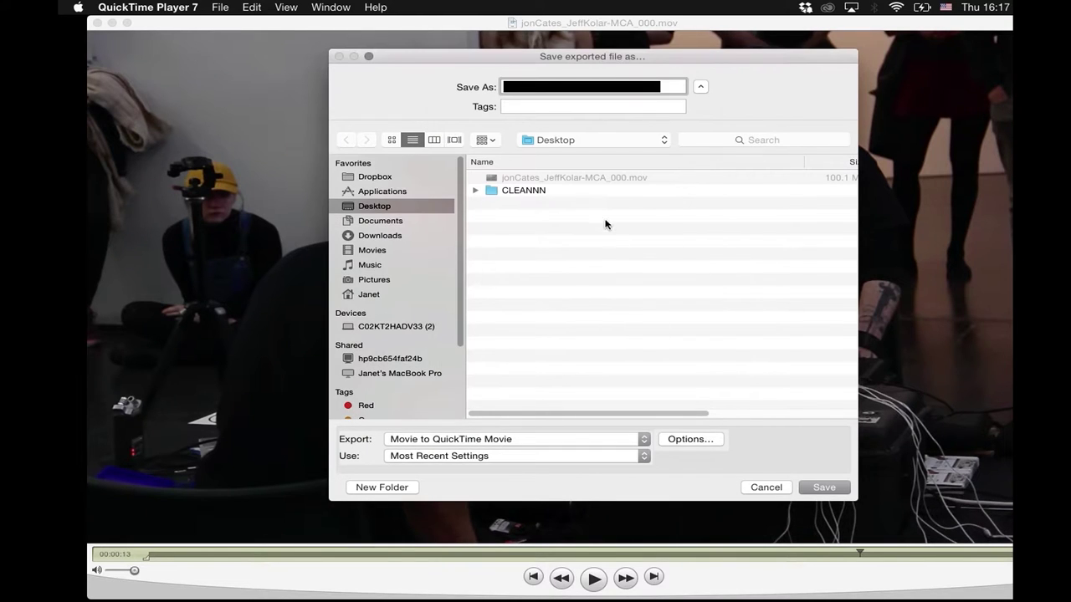
{"action": "left_click", "coordinate": [683, 439]}
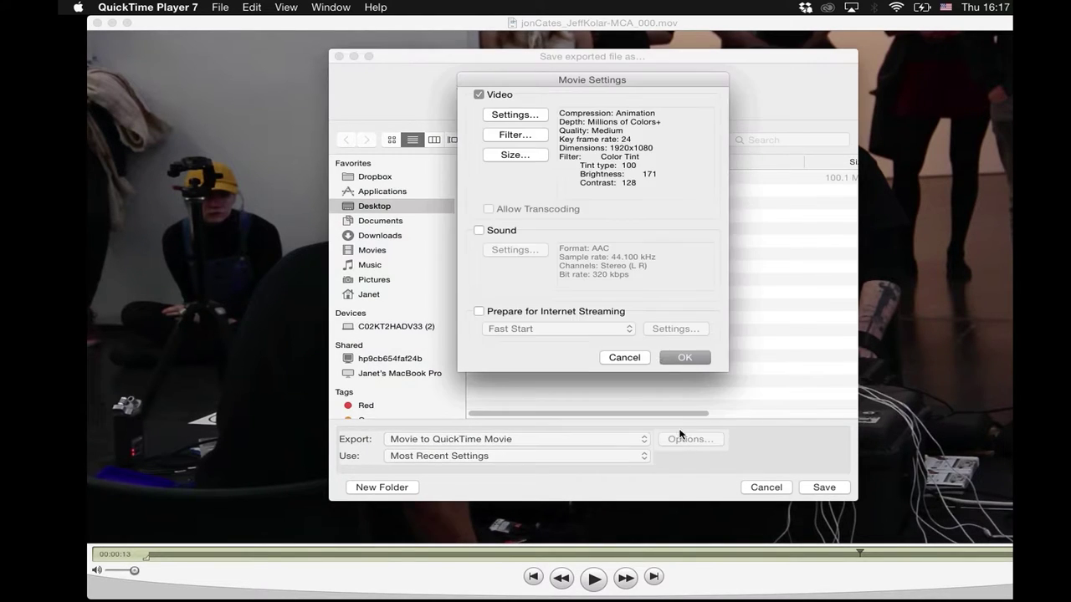
{"action": "left_click", "coordinate": [519, 138]}
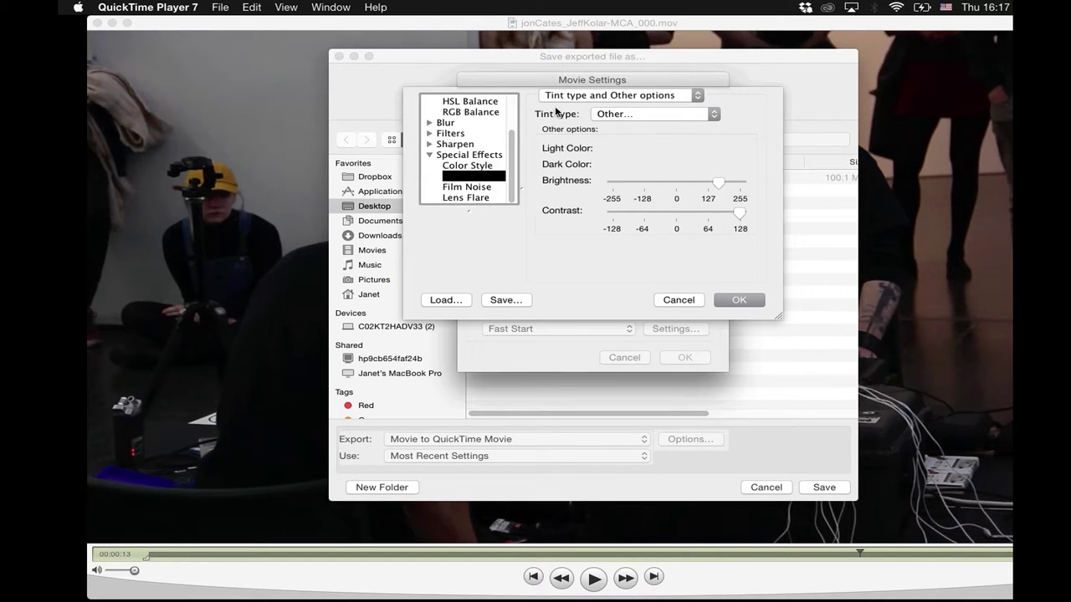
{"action": "left_click", "coordinate": [454, 155]}
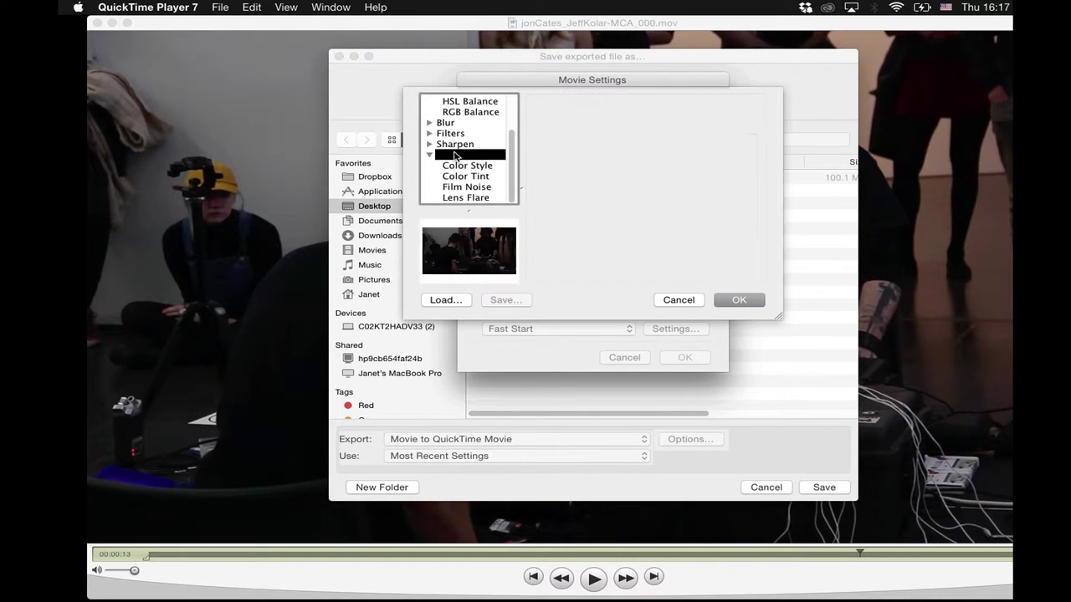
{"action": "left_click", "coordinate": [466, 177]}
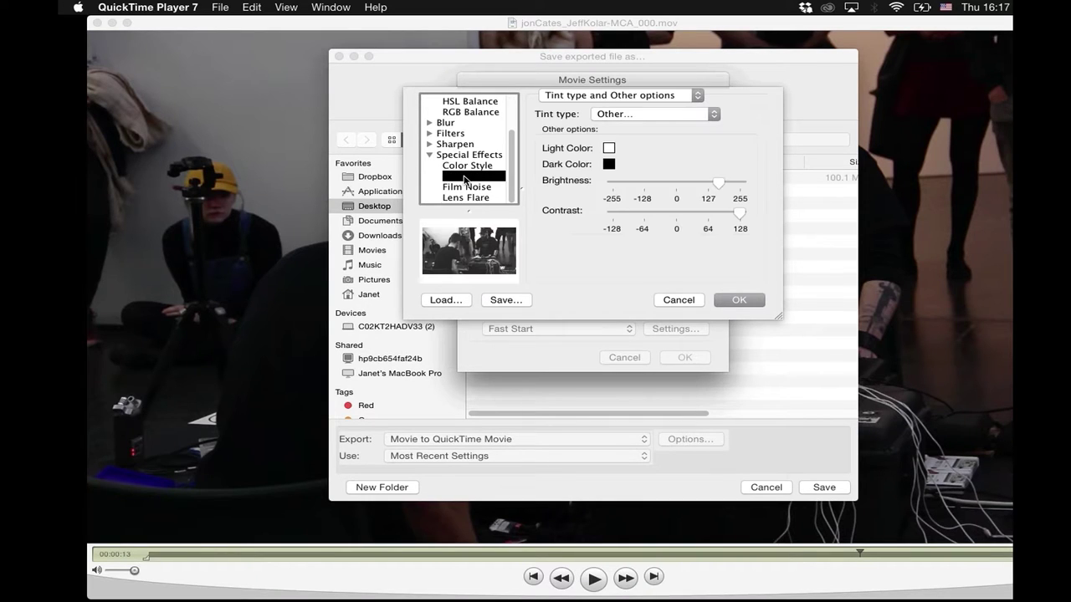
Keep the Other tint type and lower Color Tint brightness from 171 to 139.
{"action": "left_click", "coordinate": [609, 96]}
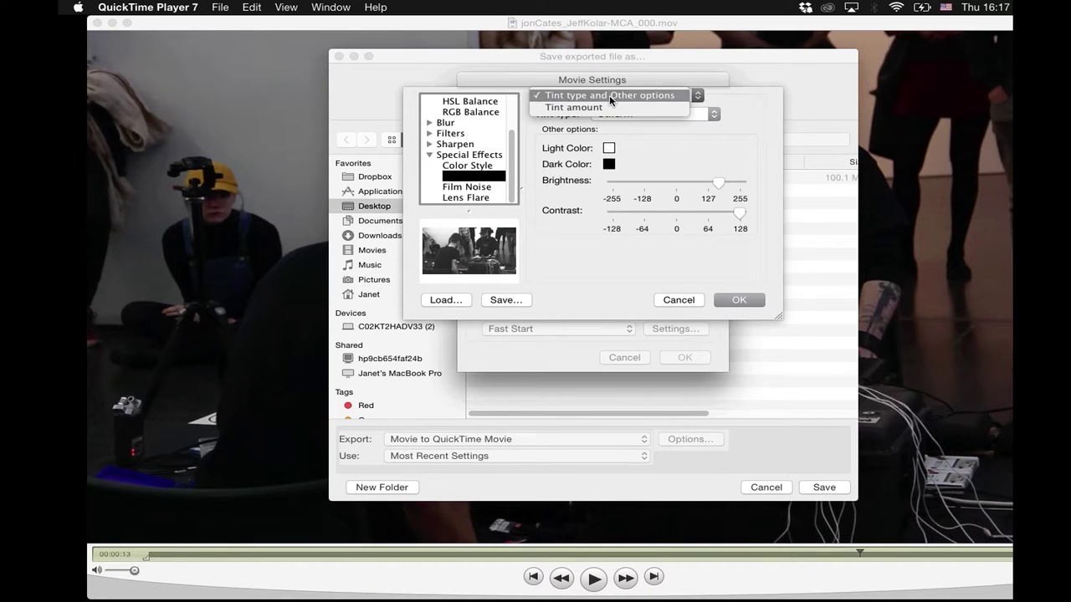
{"action": "left_click", "coordinate": [611, 96]}
{"action": "left_click", "coordinate": [620, 114]}
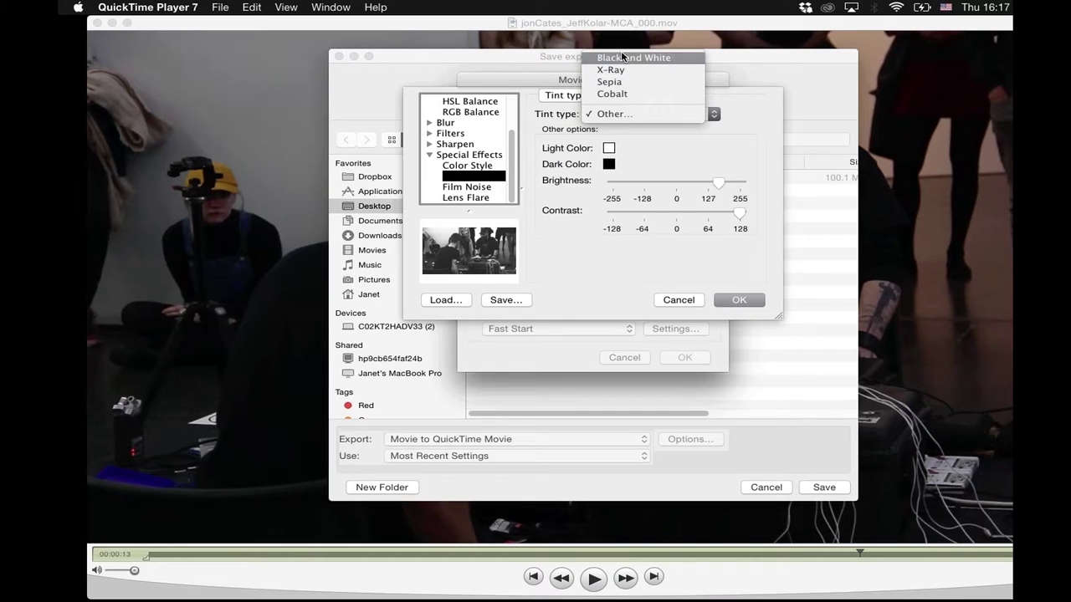
{"action": "left_click", "coordinate": [636, 114]}
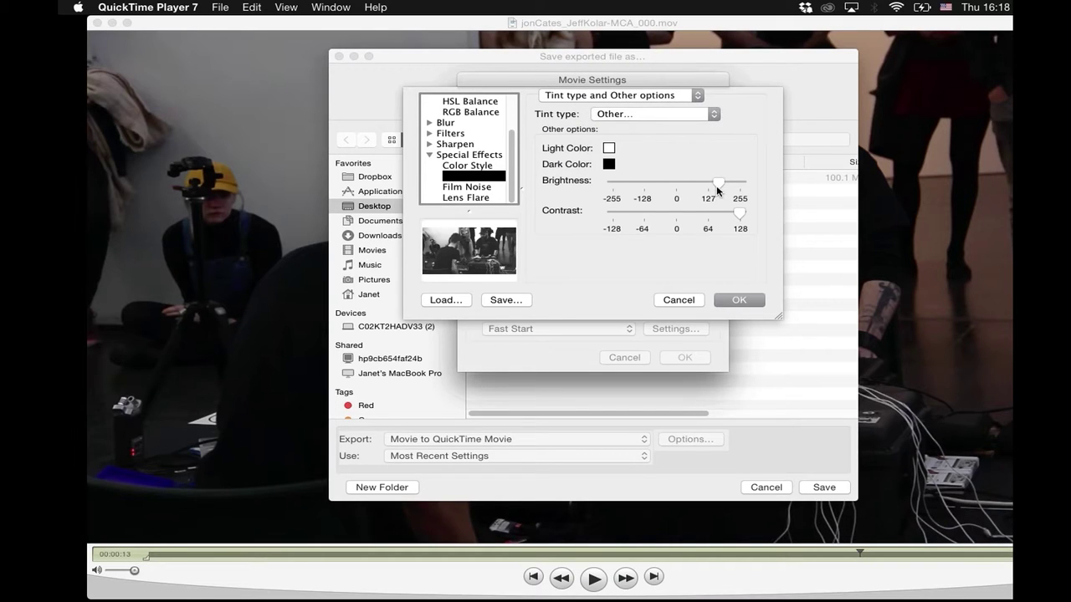
{"action": "mouse_move", "coordinate": [712, 186]}
{"action": "left_click_drag", "start_coordinate": [711, 185], "coordinate": [740, 214]}
{"action": "left_click", "coordinate": [750, 300]}
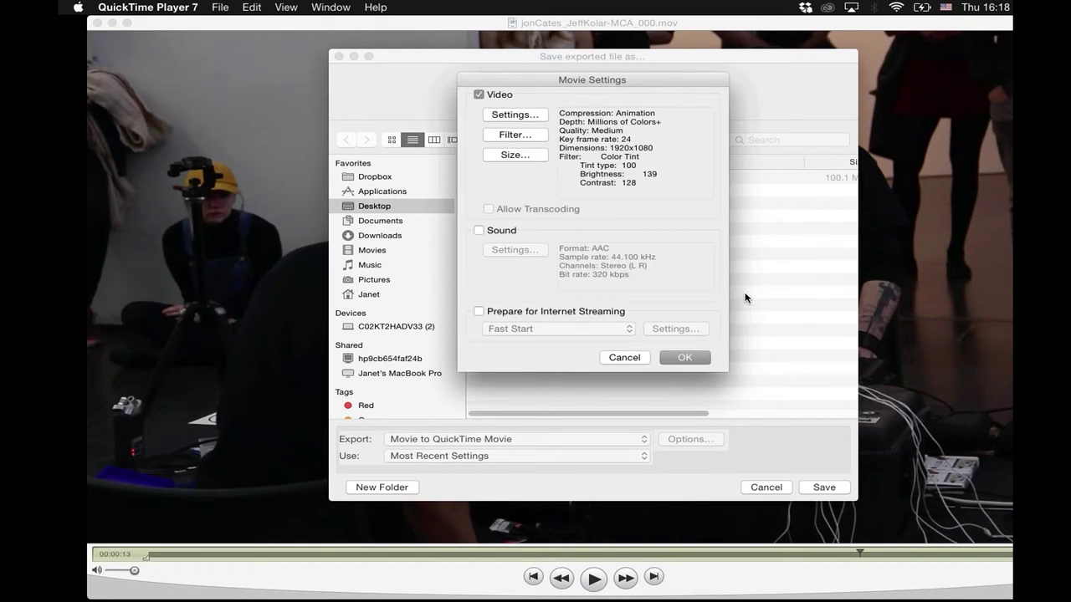
Save the export and briefly play the resulting grayscale movie.
{"action": "key", "text": "Return"}
{"action": "key", "text": "Return"}
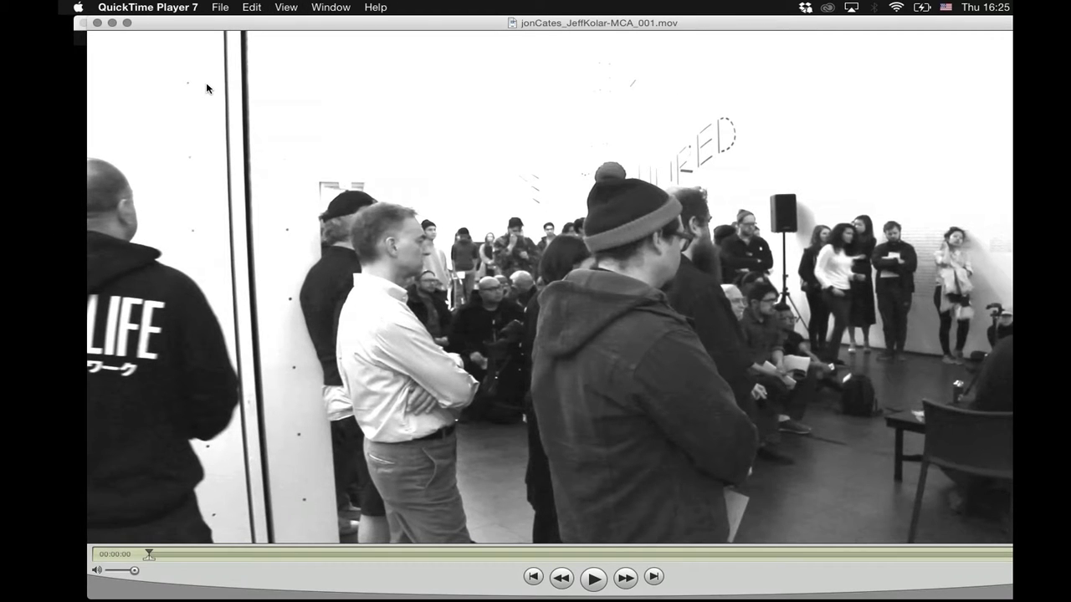
{"action": "key", "text": "space"}
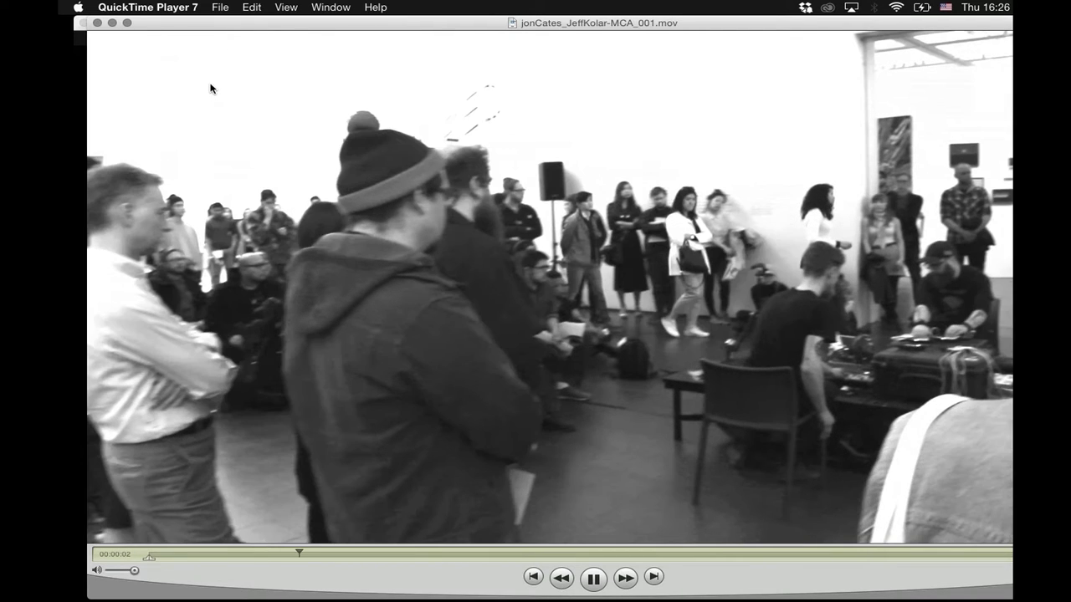
{"action": "key", "text": "space"}
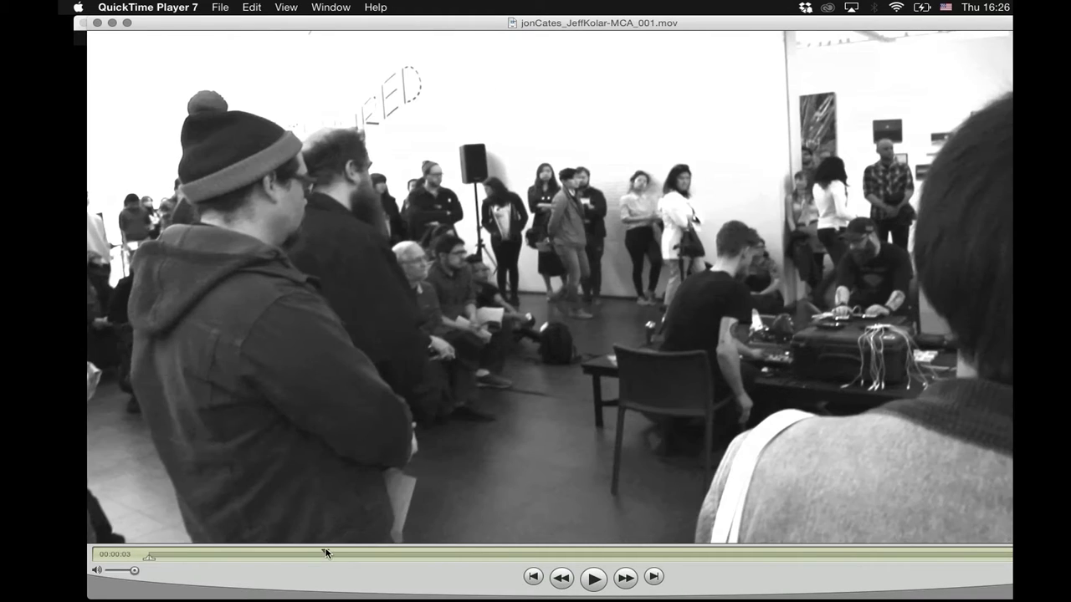
Scrub and frame-step the concert footage forward to about the 10-second mark.
{"action": "left_click_drag", "start_coordinate": [326, 554], "coordinate": [535, 553]}
{"action": "key", "text": "Right"}
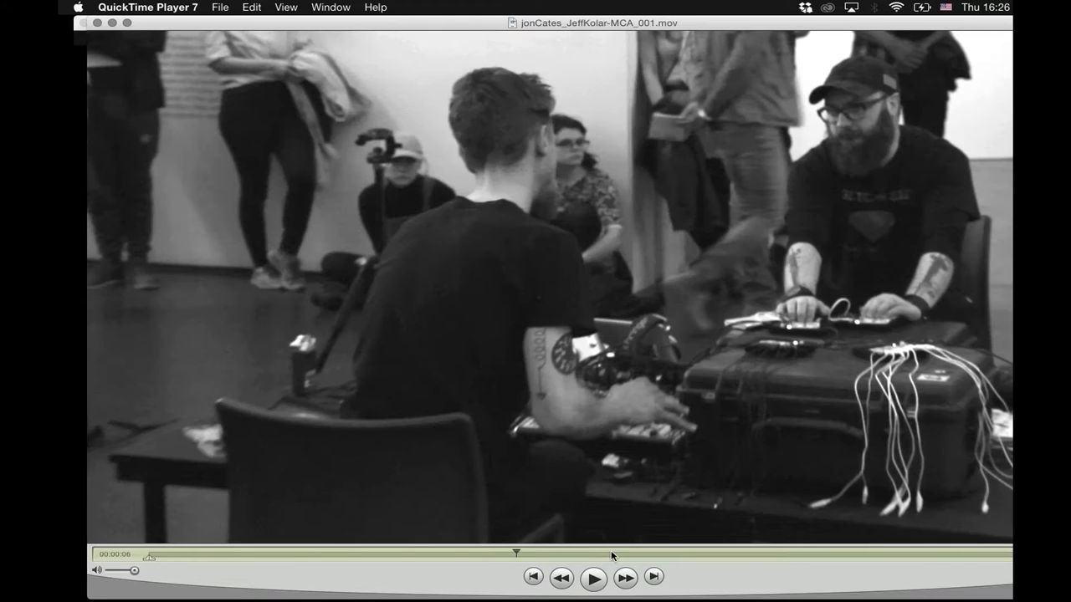
{"action": "left_click", "coordinate": [612, 554]}
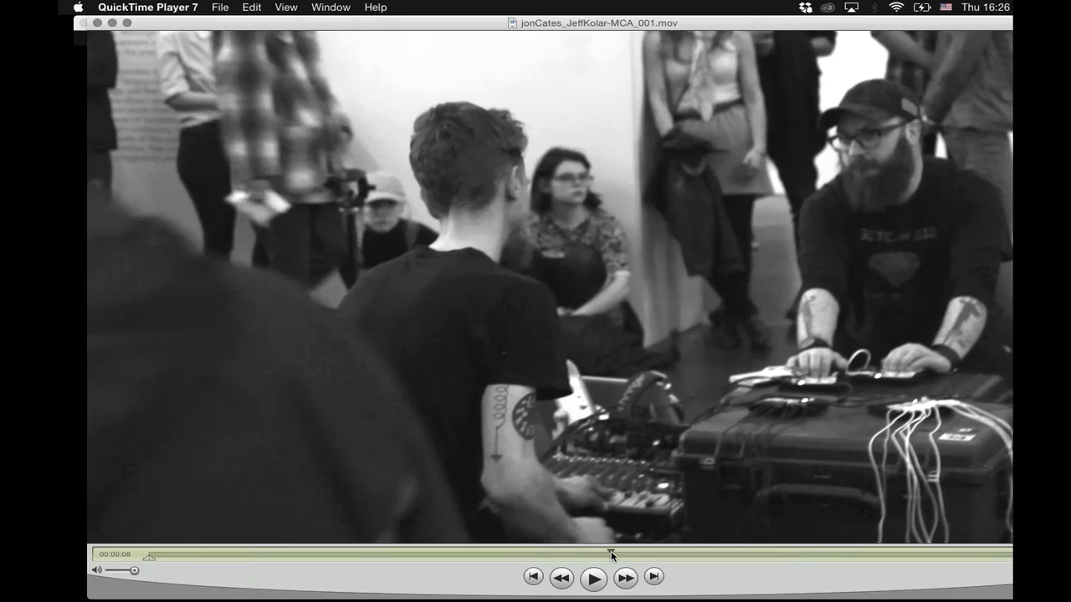
{"action": "key", "text": "Right"}
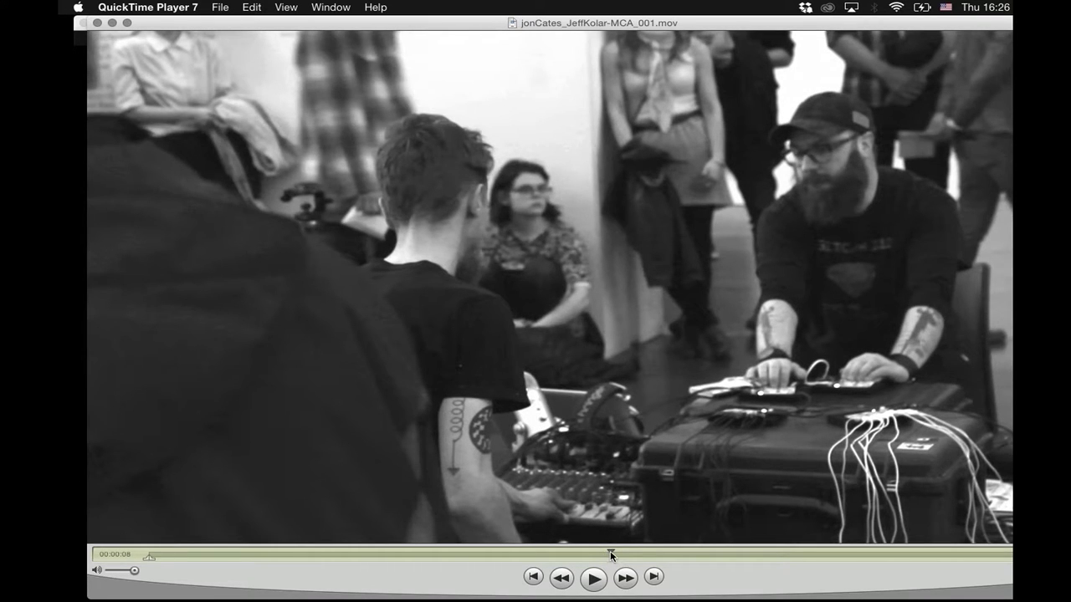
{"action": "left_click", "coordinate": [606, 553]}
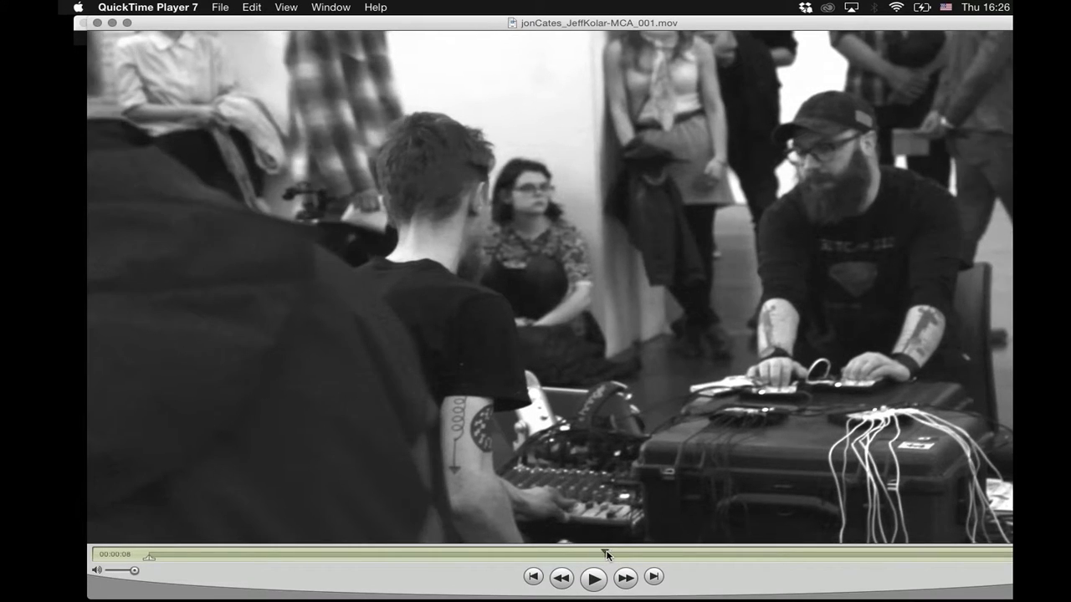
{"action": "left_click_drag", "start_coordinate": [607, 554], "coordinate": [699, 553]}
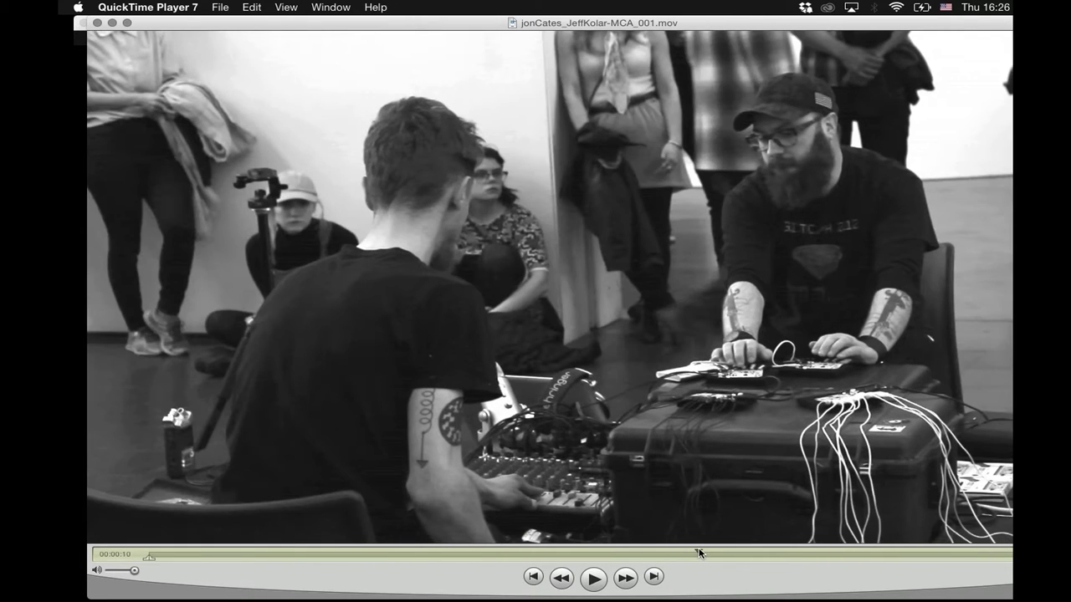
Start a new QuickTime Movie export of the concert video and open its Movie Settings.
{"action": "left_click", "coordinate": [224, 7]}
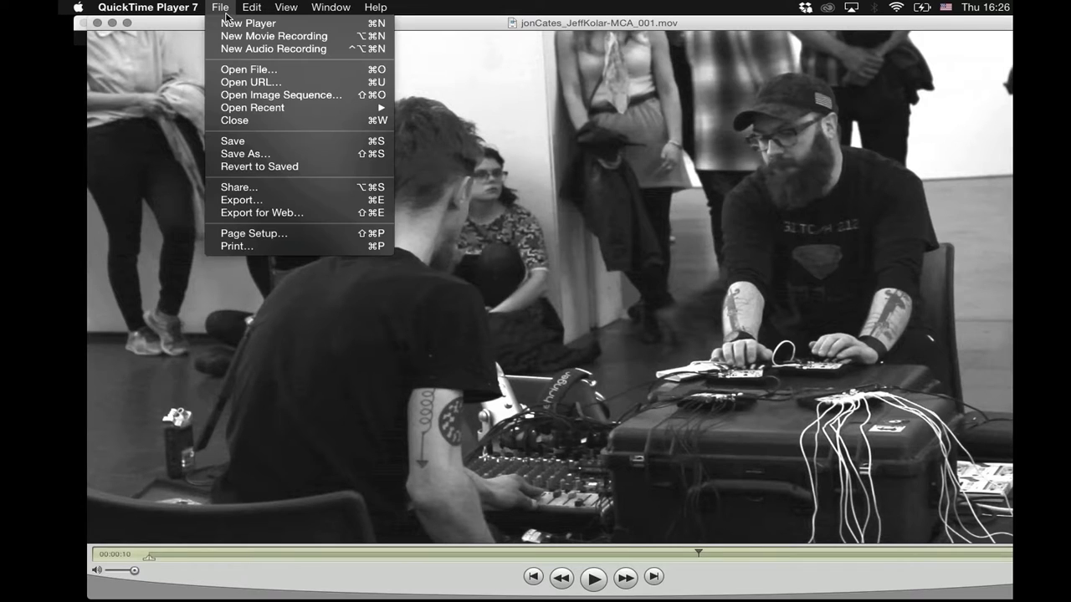
{"action": "left_click", "coordinate": [245, 212]}
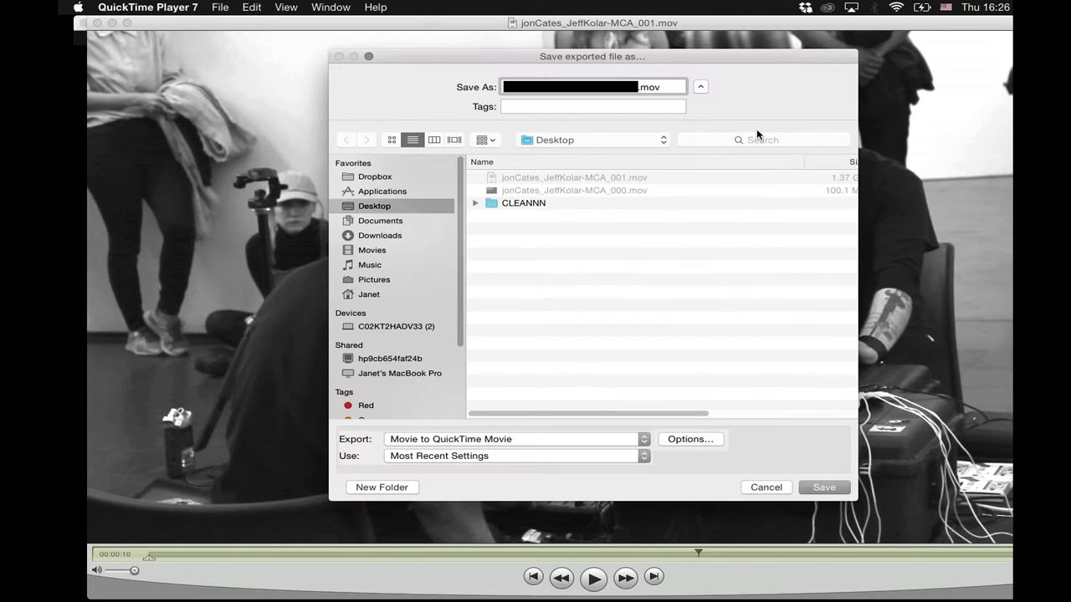
{"action": "left_click", "coordinate": [636, 87]}
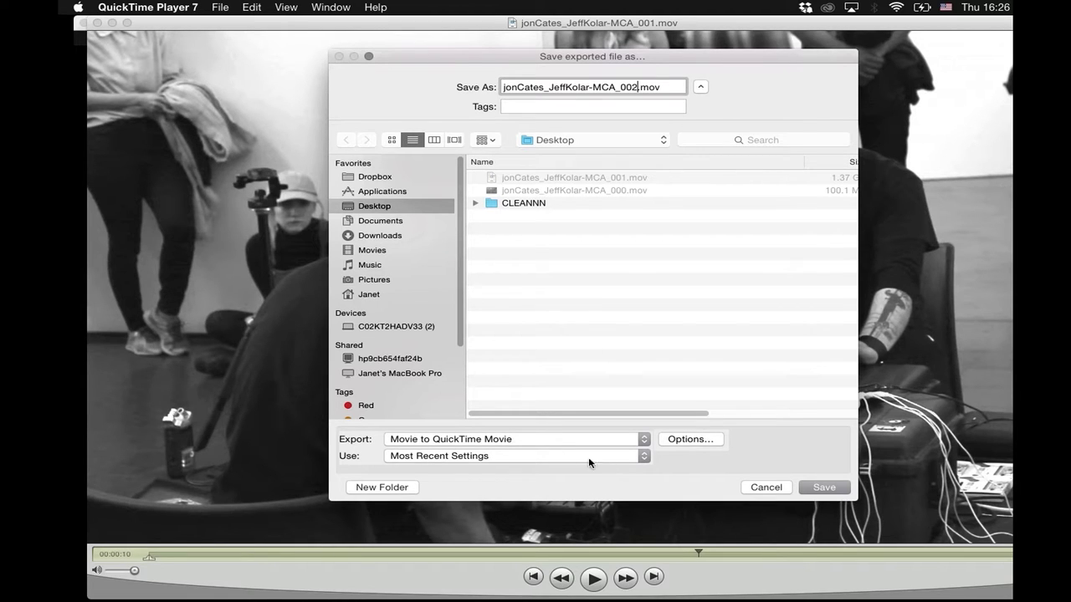
{"action": "left_click", "coordinate": [495, 441]}
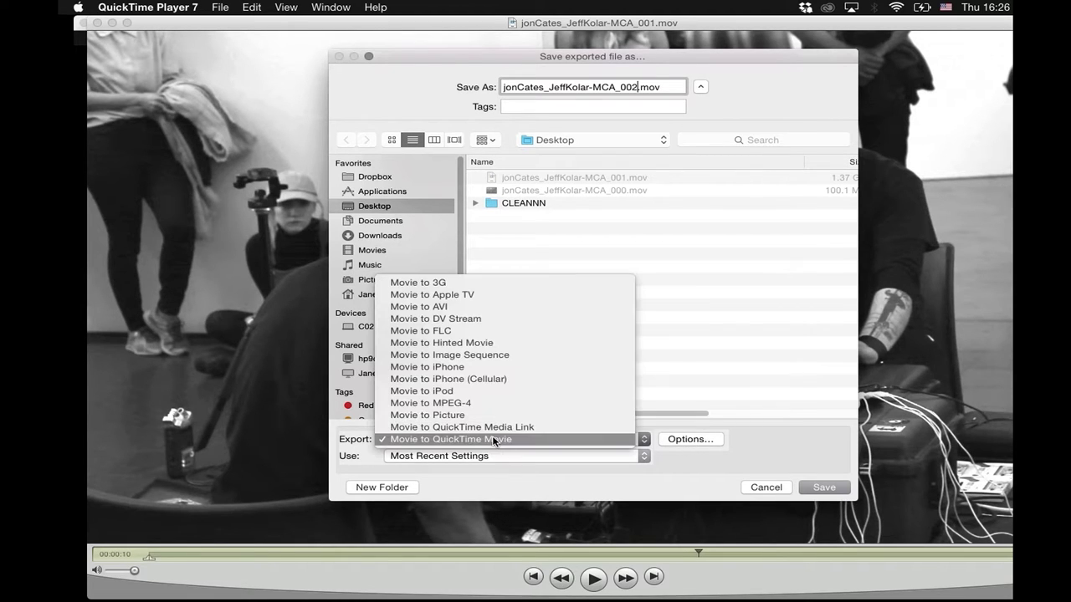
{"action": "left_click", "coordinate": [495, 441]}
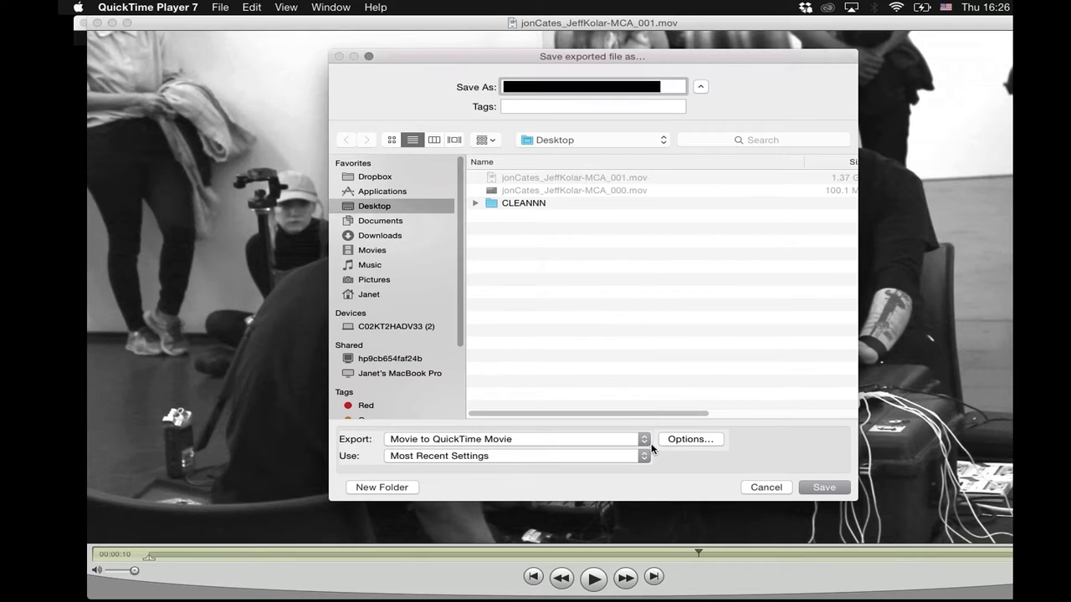
{"action": "left_click", "coordinate": [669, 442]}
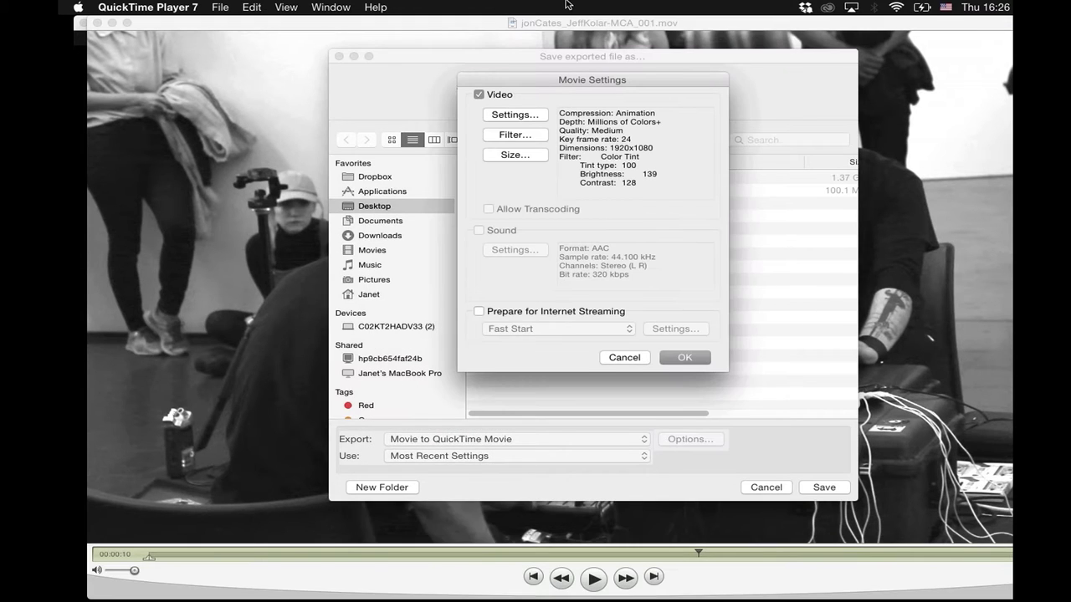
Keep Animation compression, lower Color Tint brightness to 37, and save as jonCates_JeffKolar-MCA_002.mov.
{"action": "left_click", "coordinate": [528, 114]}
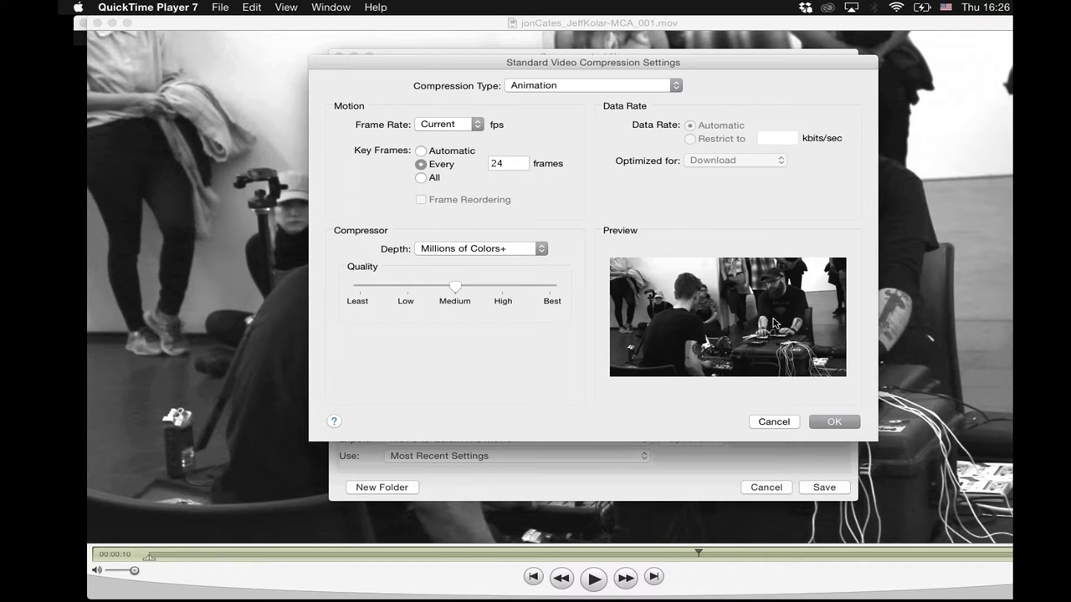
{"action": "left_click", "coordinate": [835, 420]}
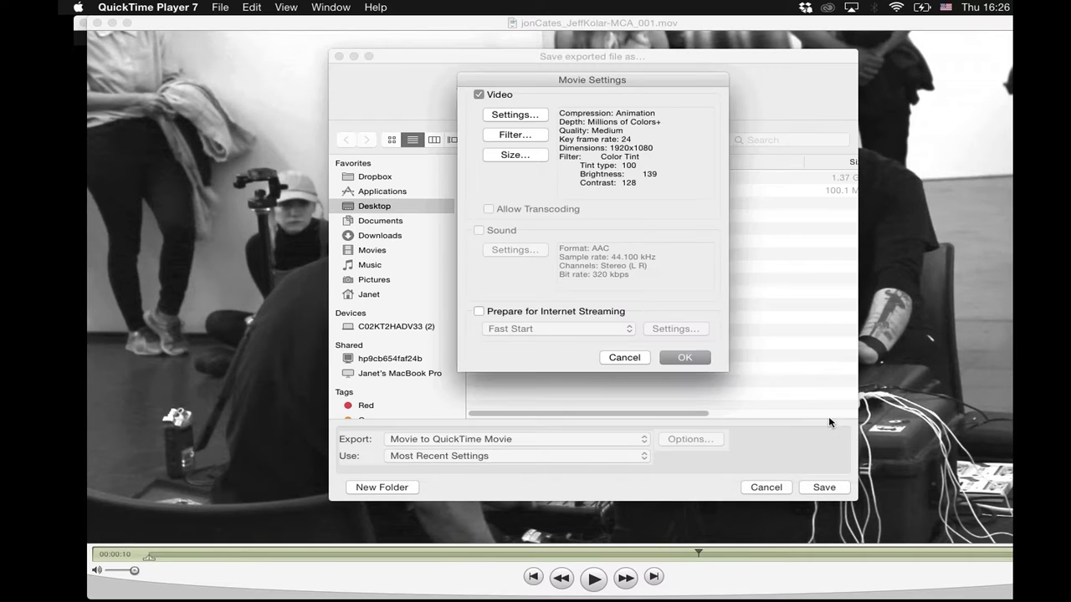
{"action": "left_click", "coordinate": [512, 136]}
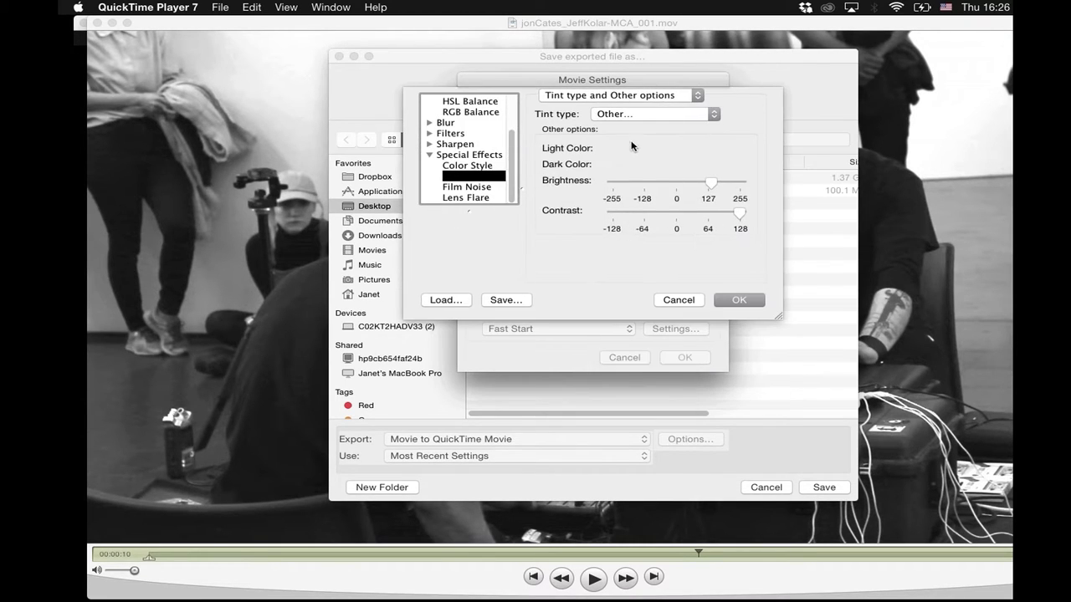
{"action": "left_click_drag", "start_coordinate": [707, 193], "coordinate": [693, 188]}
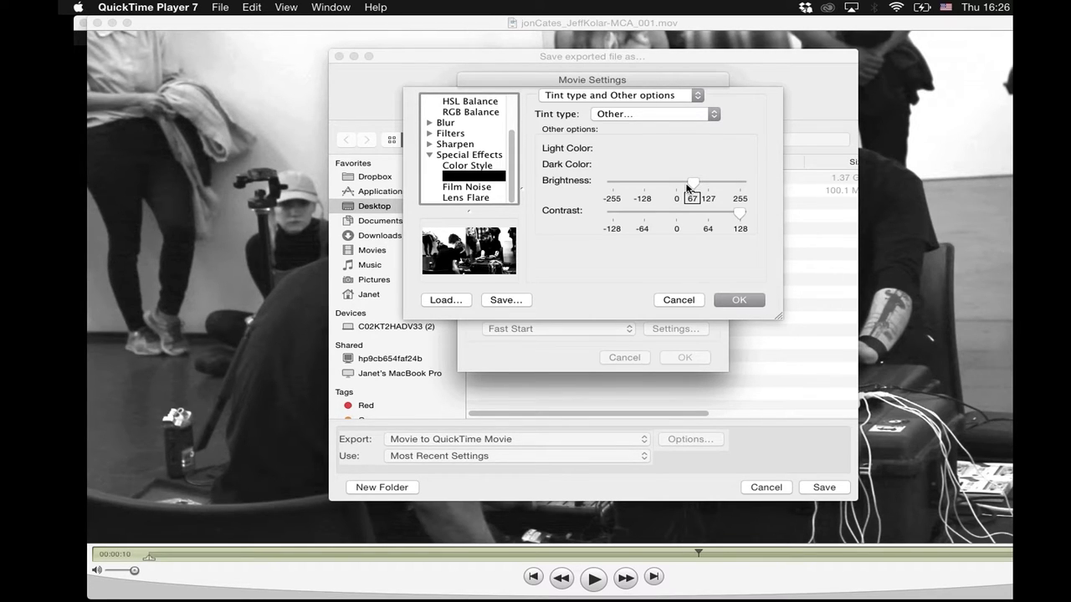
{"action": "mouse_move", "coordinate": [688, 188]}
{"action": "left_mouse_down"}
{"action": "mouse_move", "coordinate": [665, 188]}
{"action": "mouse_move", "coordinate": [698, 188]}
{"action": "mouse_move", "coordinate": [683, 189]}
{"action": "left_mouse_up"}
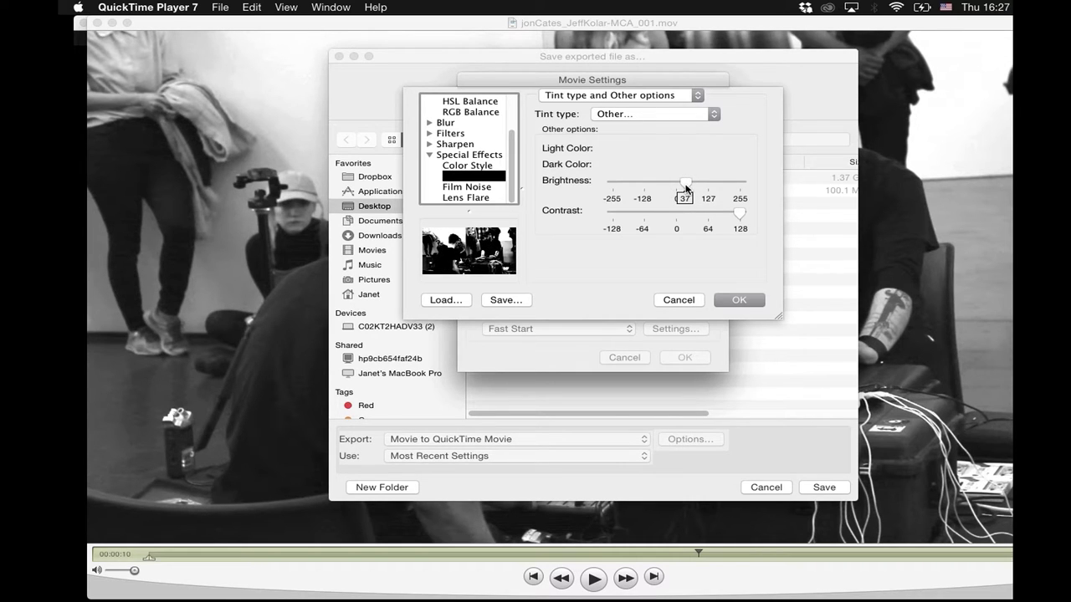
{"action": "left_click", "coordinate": [760, 298]}
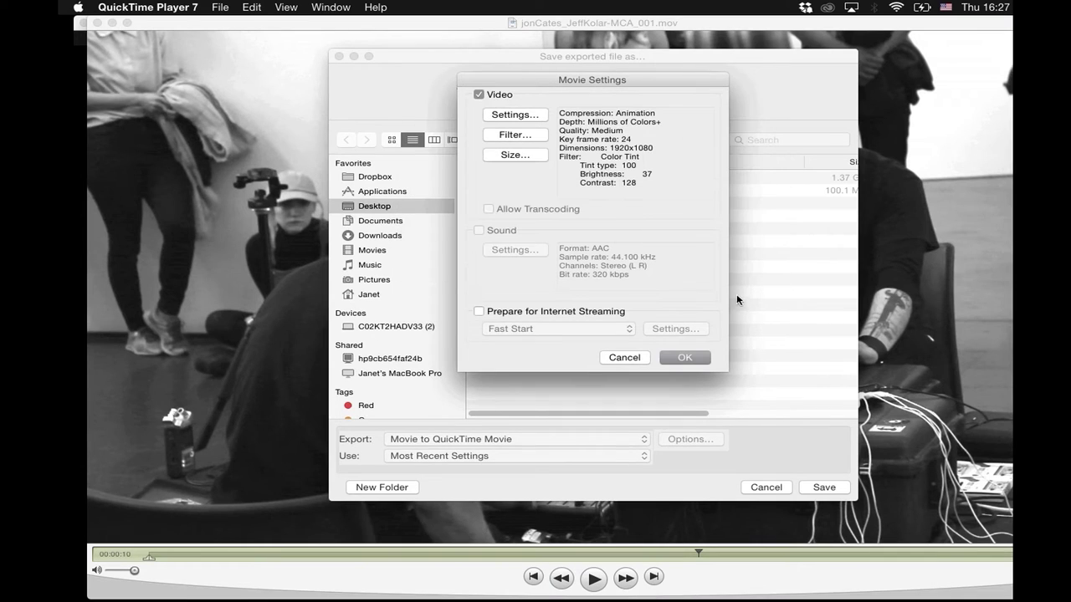
{"action": "left_click", "coordinate": [686, 357]}
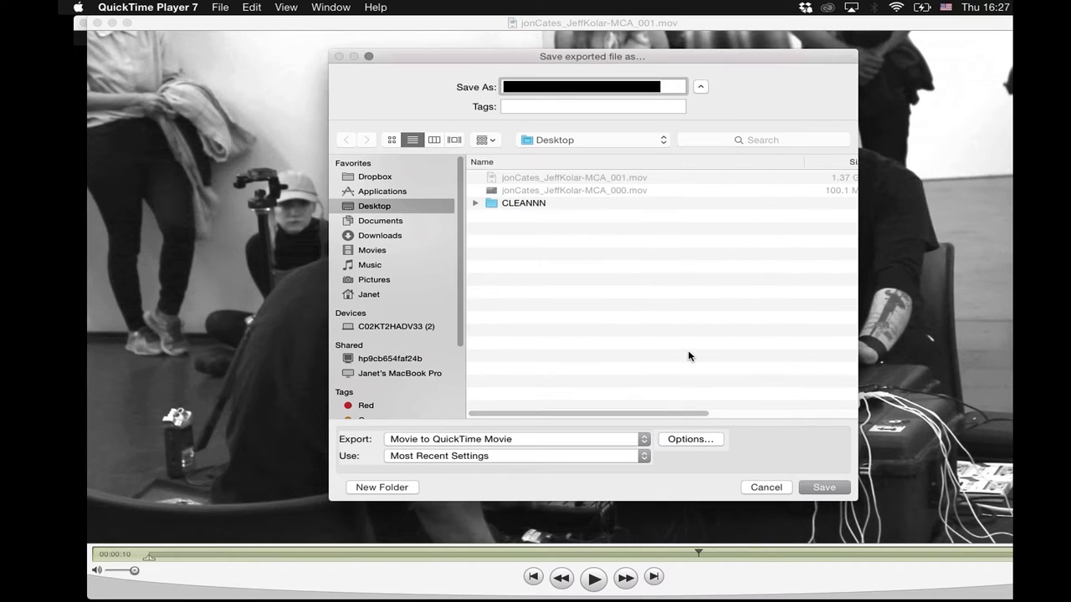
{"action": "type", "text": "jonCates_JeffKolar-MCA_002.mov"}
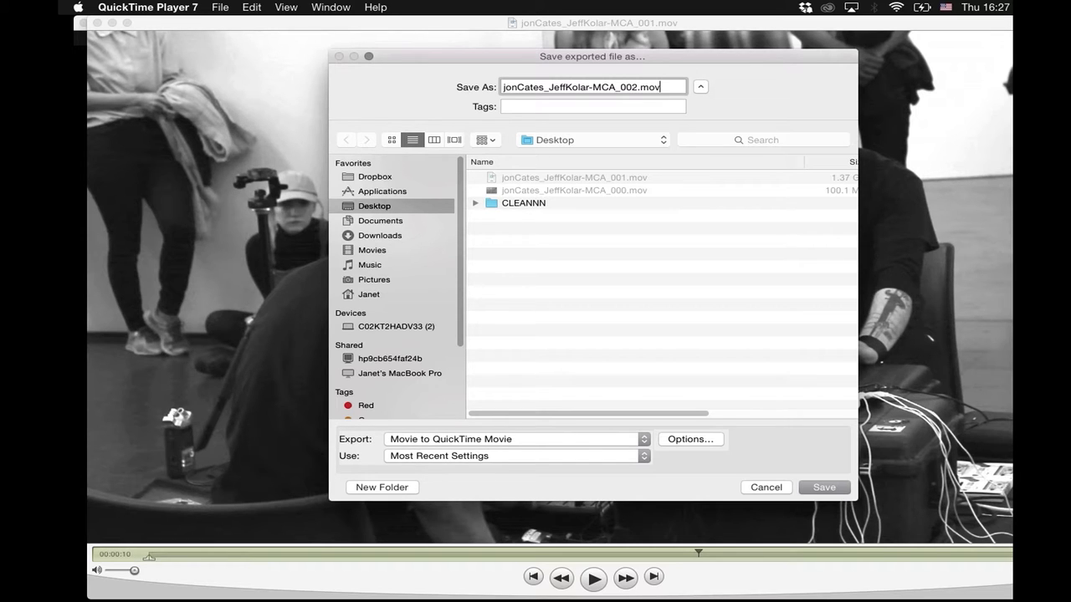
{"action": "left_click", "coordinate": [823, 488]}
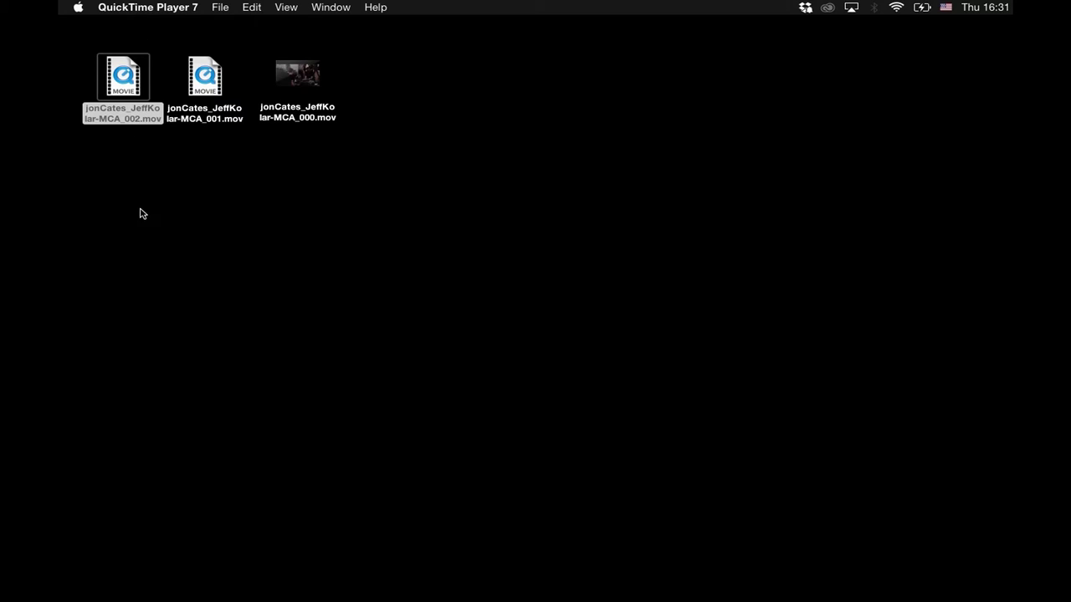
Switch to the Desktop to find the exported jonCates_JeffKolar-MCA_002.mov.
{"action": "left_click", "coordinate": [142, 214]}
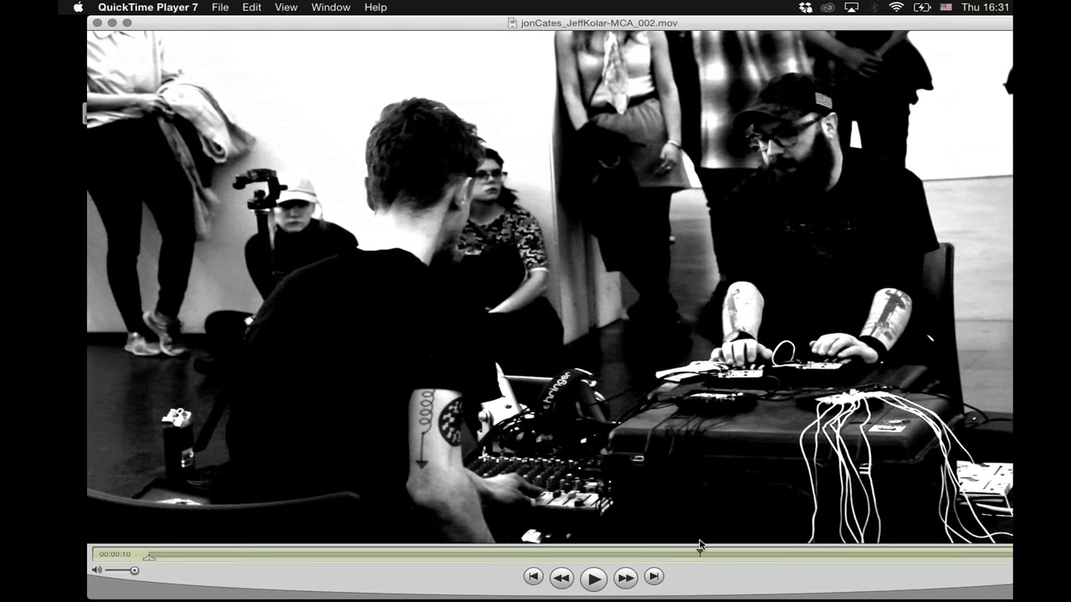
Start another export of the 002 movie and open its Movie Settings.
{"action": "left_click", "coordinate": [227, 7]}
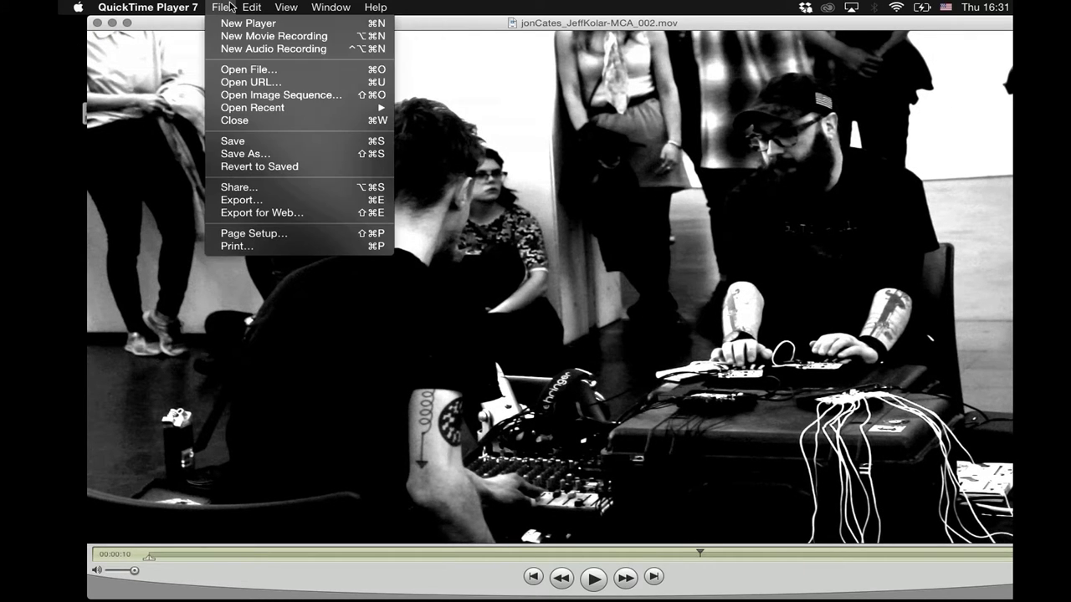
{"action": "left_click", "coordinate": [220, 200]}
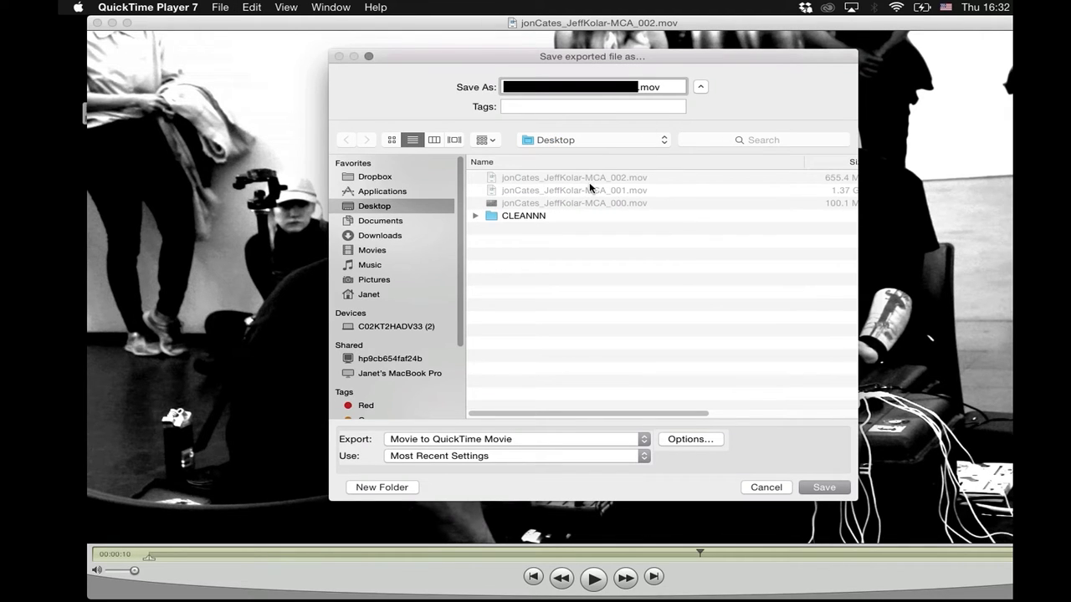
{"action": "left_click", "coordinate": [639, 87]}
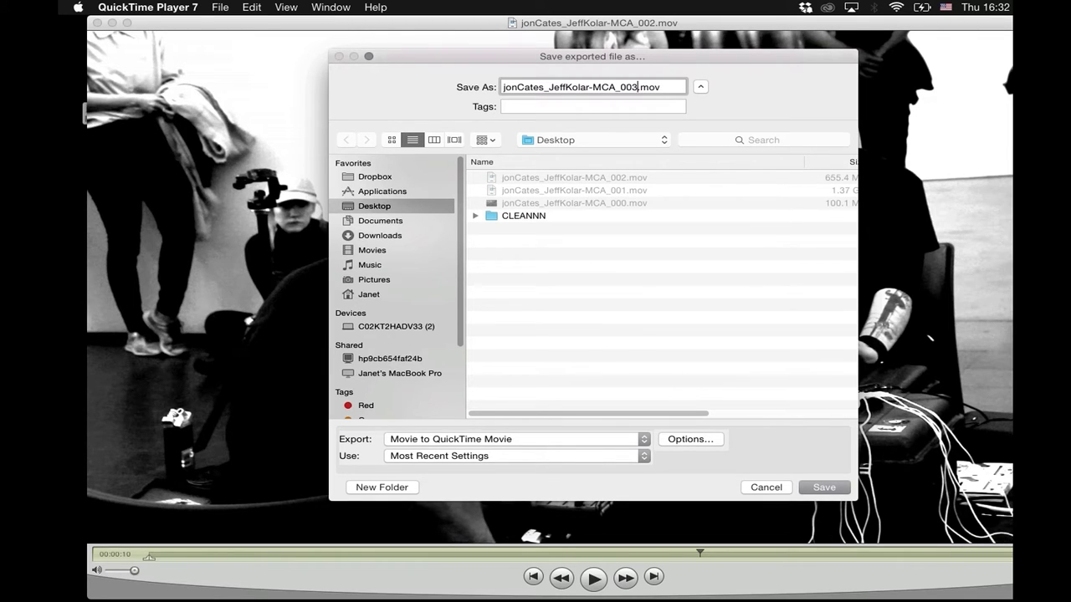
{"action": "left_click", "coordinate": [680, 440]}
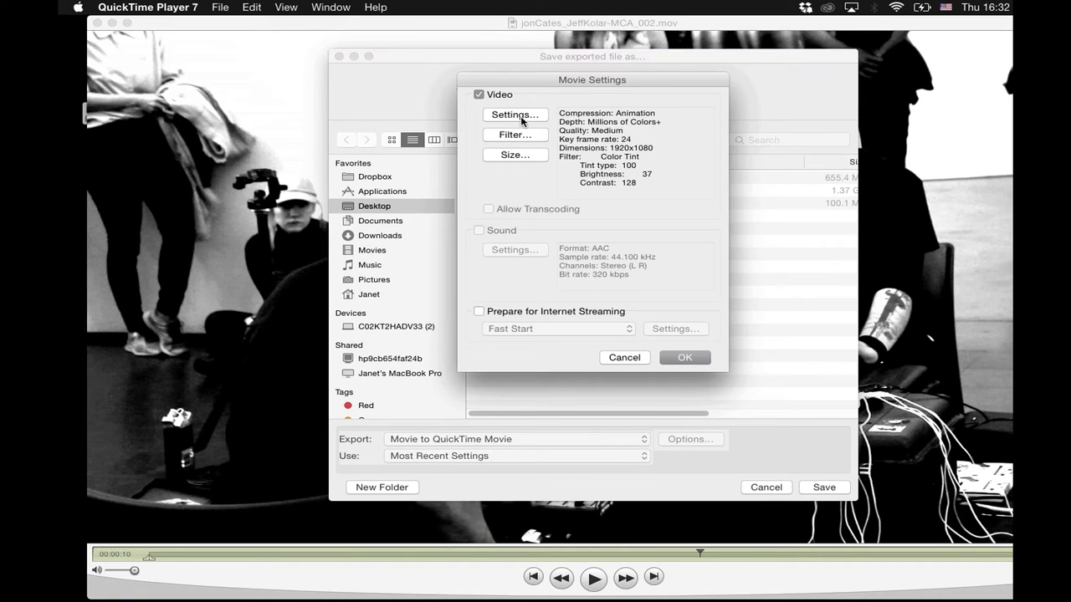
Set Color Tint brightness to 85 and save the export as jonCates_JeffKolar-MCA_003.mov.
{"action": "left_click", "coordinate": [519, 137]}
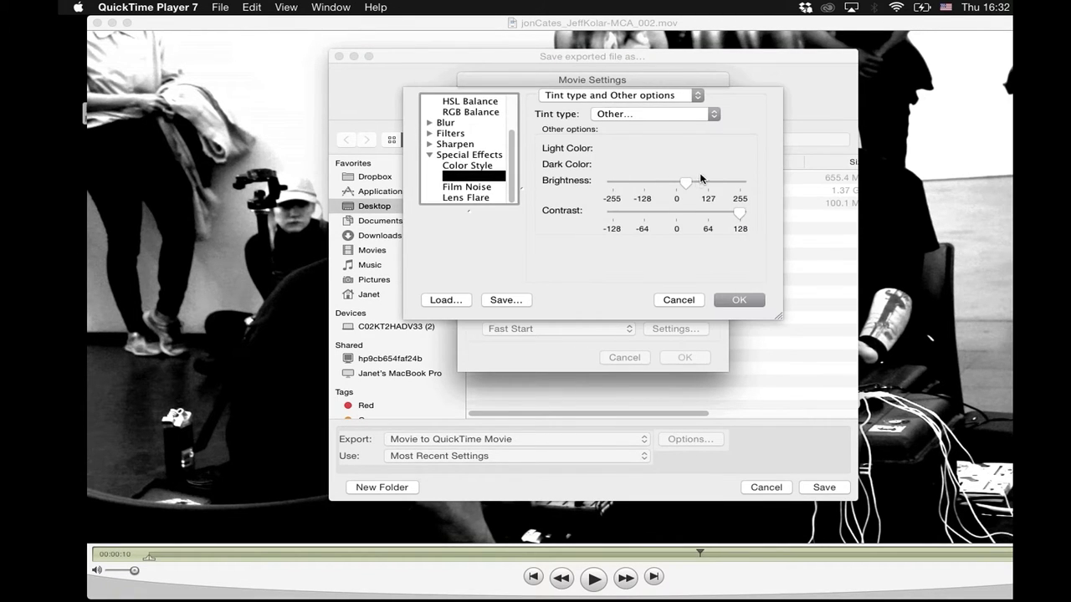
{"action": "mouse_move", "coordinate": [703, 184]}
{"action": "left_mouse_down"}
{"action": "mouse_move", "coordinate": [678, 186]}
{"action": "mouse_move", "coordinate": [736, 189]}
{"action": "mouse_move", "coordinate": [688, 190]}
{"action": "mouse_move", "coordinate": [699, 192]}
{"action": "left_mouse_up"}
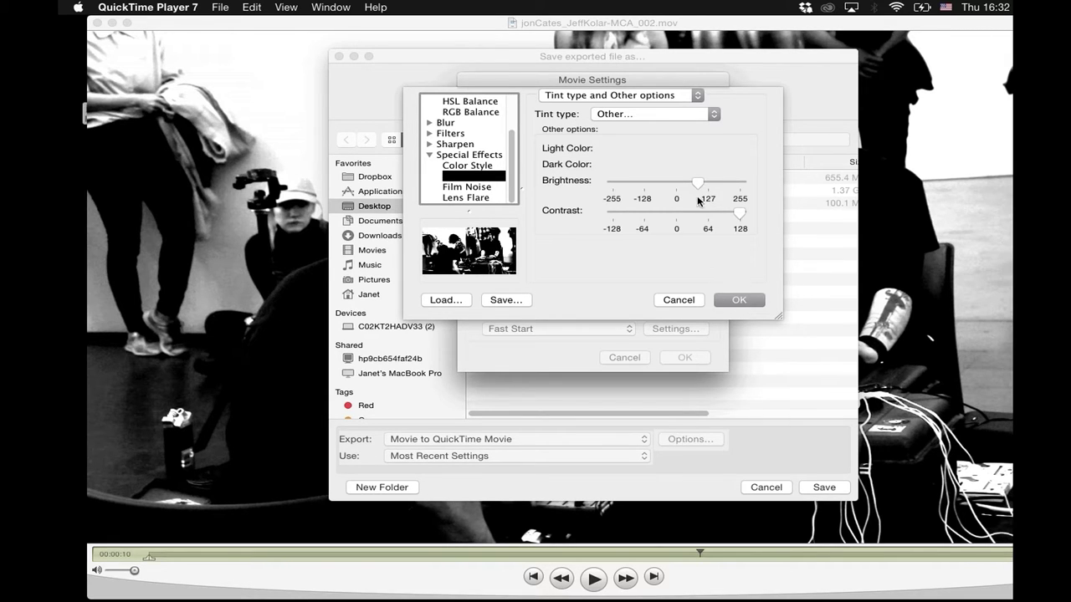
{"action": "left_click", "coordinate": [727, 301]}
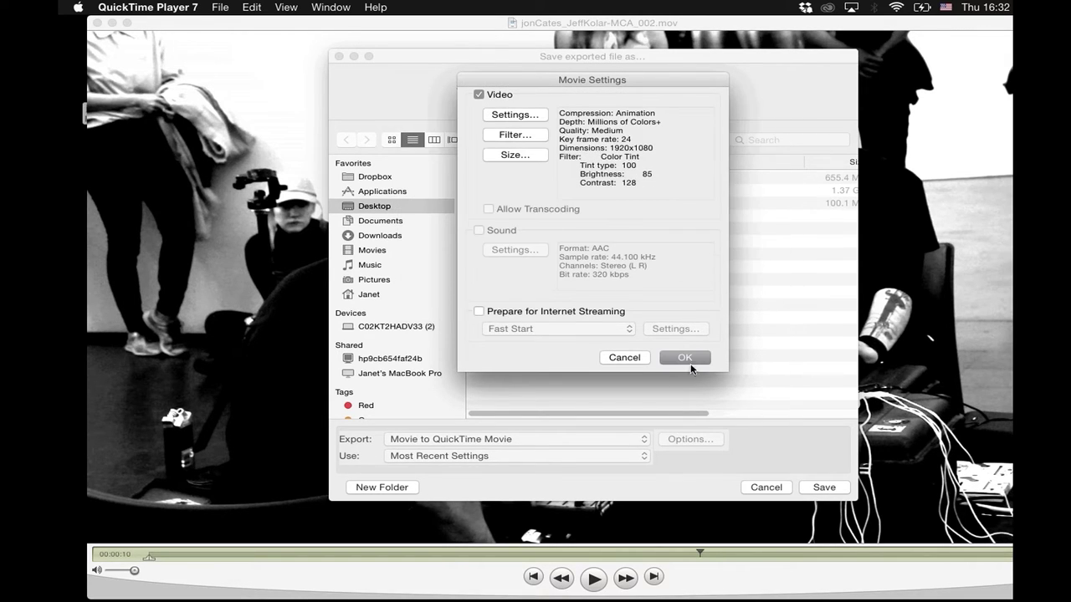
{"action": "left_click", "coordinate": [683, 358]}
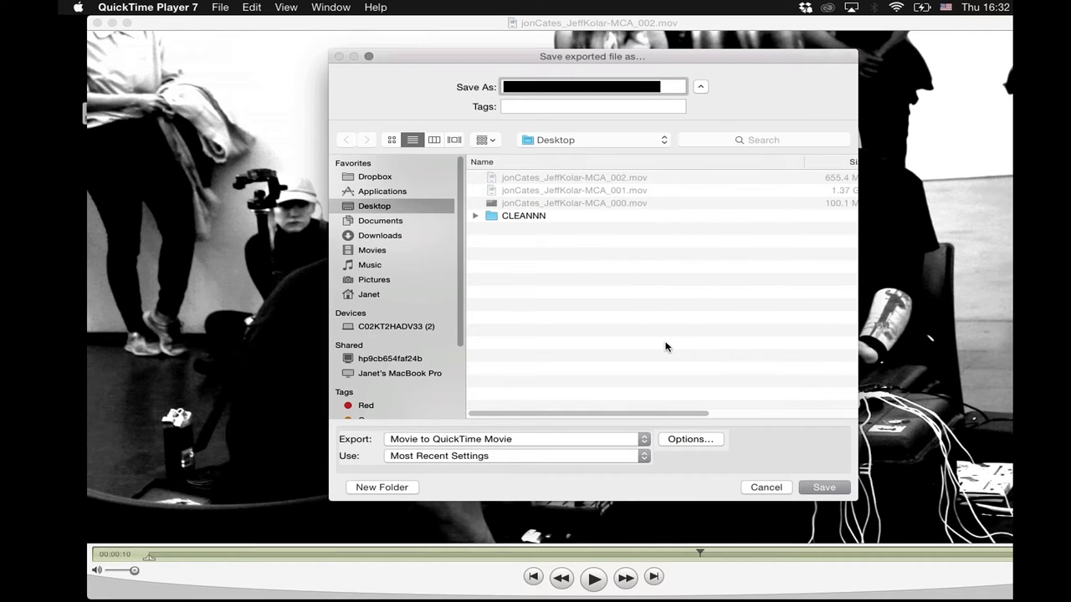
{"action": "key", "text": "Right"}
{"action": "key", "text": "Return"}
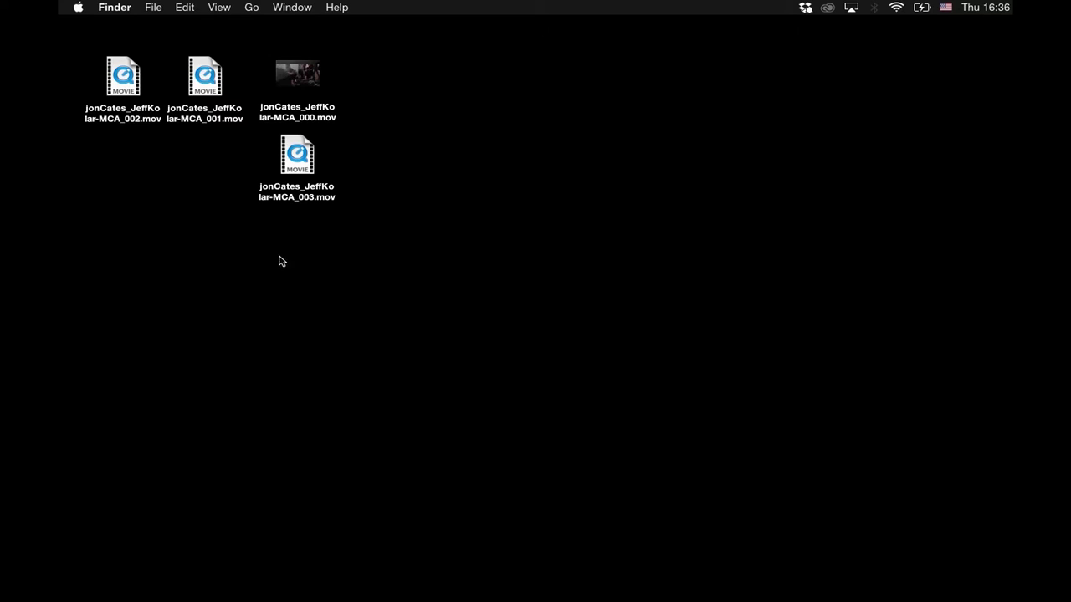
Select jonCates_JeffKolar-MCA_003.mov on the Desktop to open it in QuickTime Player 7.
{"action": "left_click", "coordinate": [292, 171]}
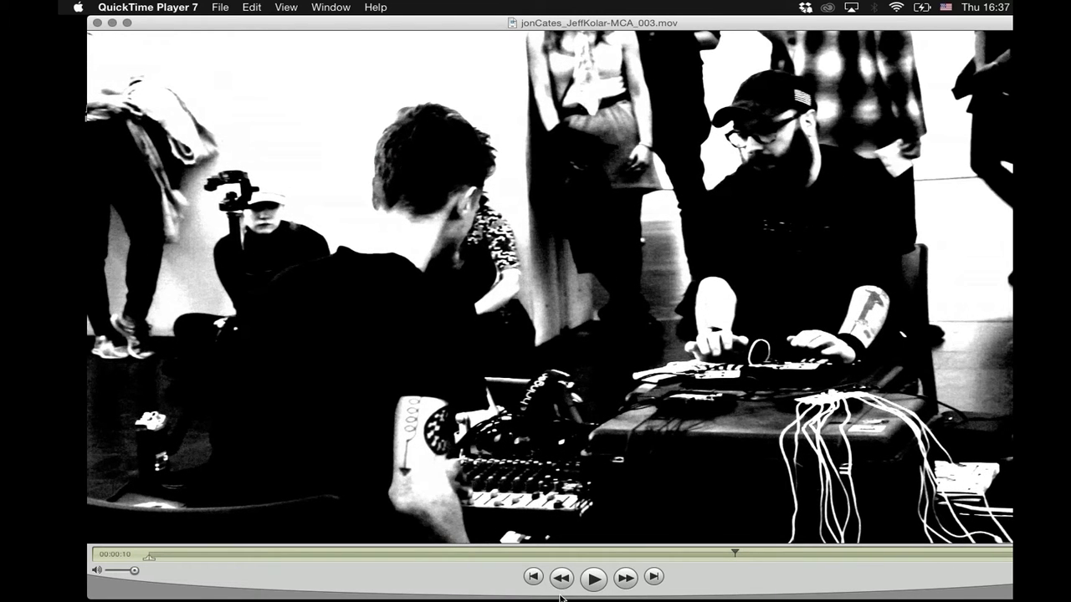
Start exporting the 003 movie as _004 and drag Color Tint brightness to 34.
{"action": "left_click", "coordinate": [222, 6]}
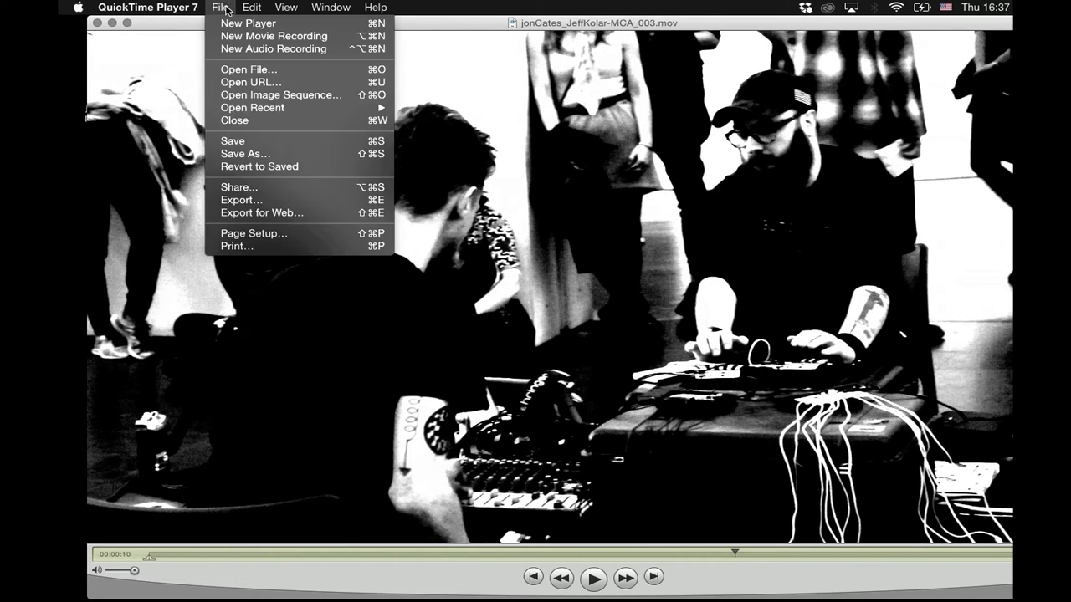
{"action": "left_click", "coordinate": [241, 201]}
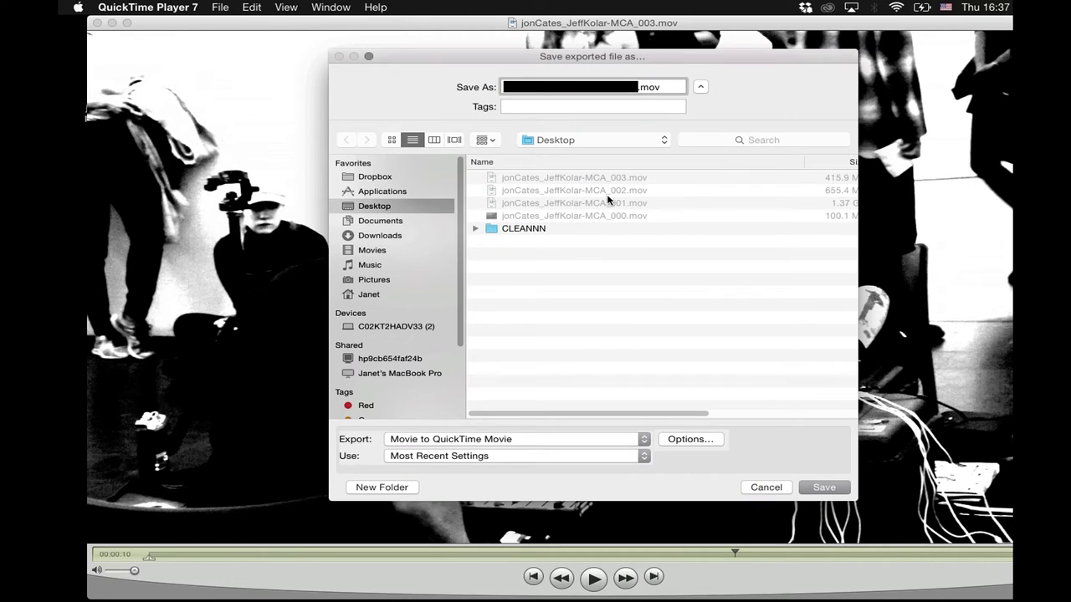
{"action": "left_click", "coordinate": [633, 87]}
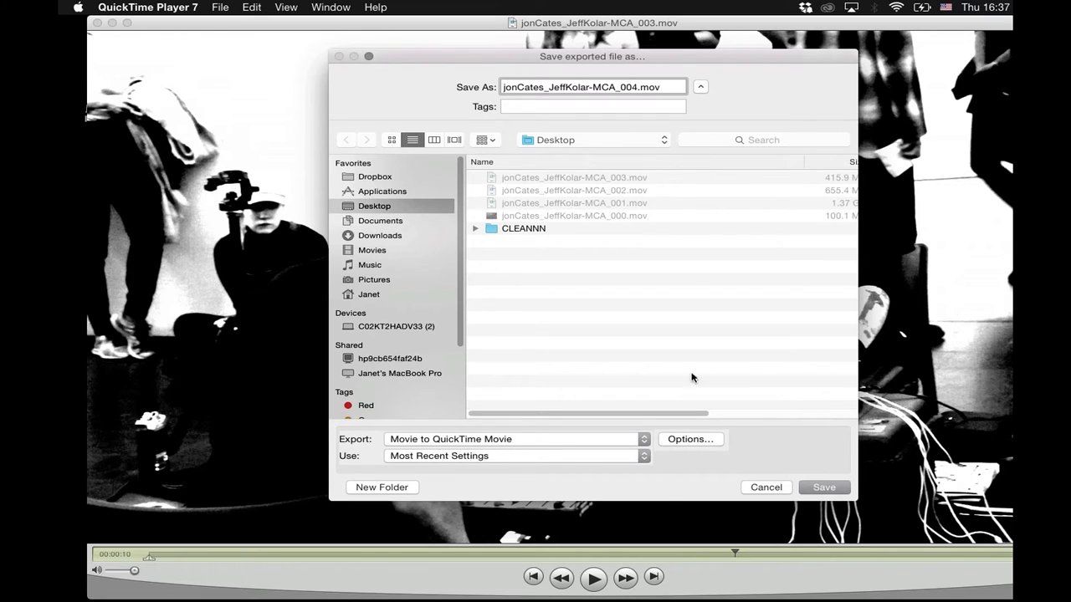
{"action": "left_click", "coordinate": [689, 440]}
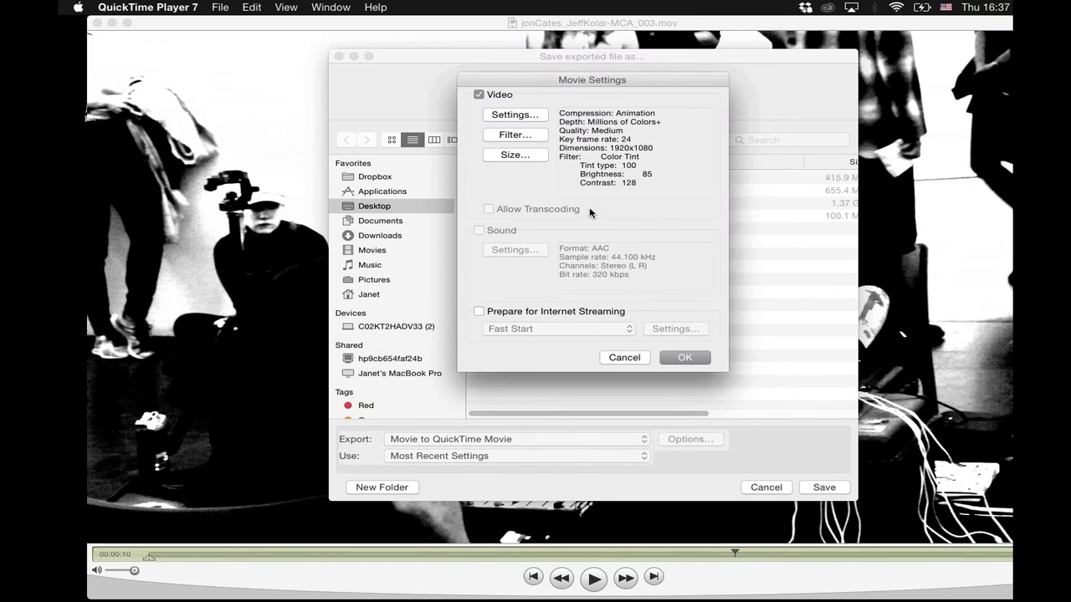
{"action": "left_click", "coordinate": [520, 139]}
{"action": "mouse_move", "coordinate": [705, 188]}
{"action": "left_mouse_down"}
{"action": "mouse_move", "coordinate": [684, 191]}
{"action": "mouse_move", "coordinate": [715, 191]}
{"action": "mouse_move", "coordinate": [684, 191]}
{"action": "left_mouse_up"}
Apply brightness 34, set Animation depth to Black and White, and save jonCates_JeffKolar-MCA_004.mov.
{"action": "left_click", "coordinate": [740, 302]}
{"action": "left_click", "coordinate": [534, 114]}
{"action": "left_click", "coordinate": [484, 251]}
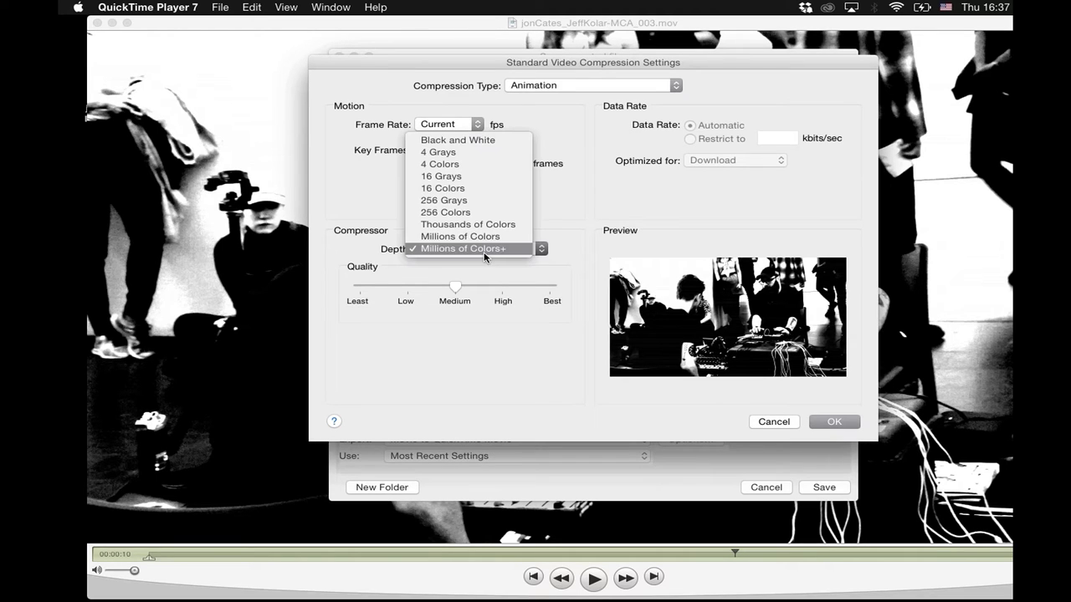
{"action": "left_click", "coordinate": [471, 140]}
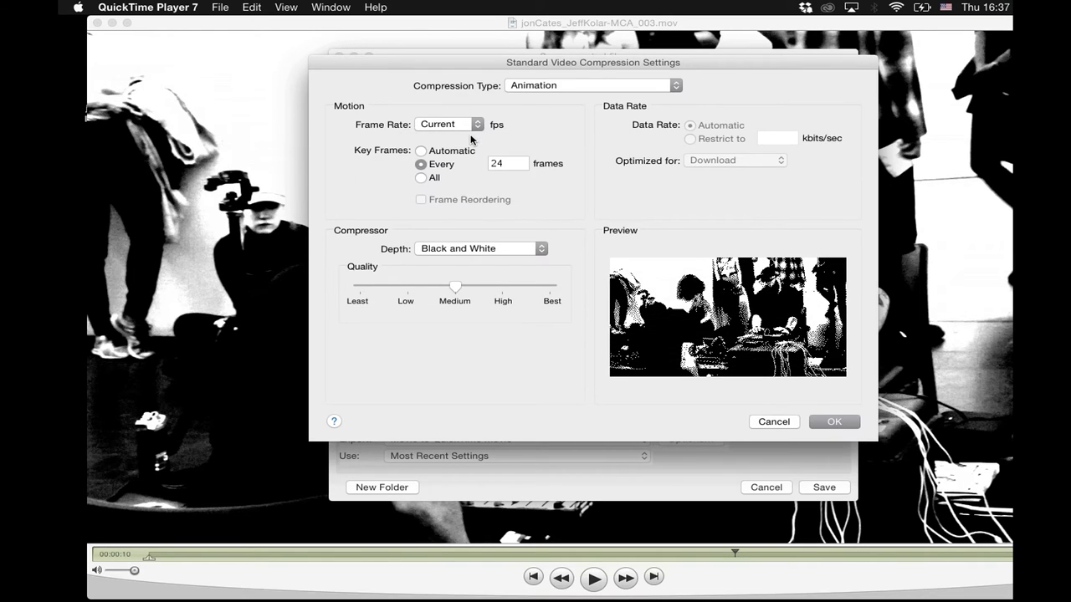
{"action": "left_click", "coordinate": [843, 419]}
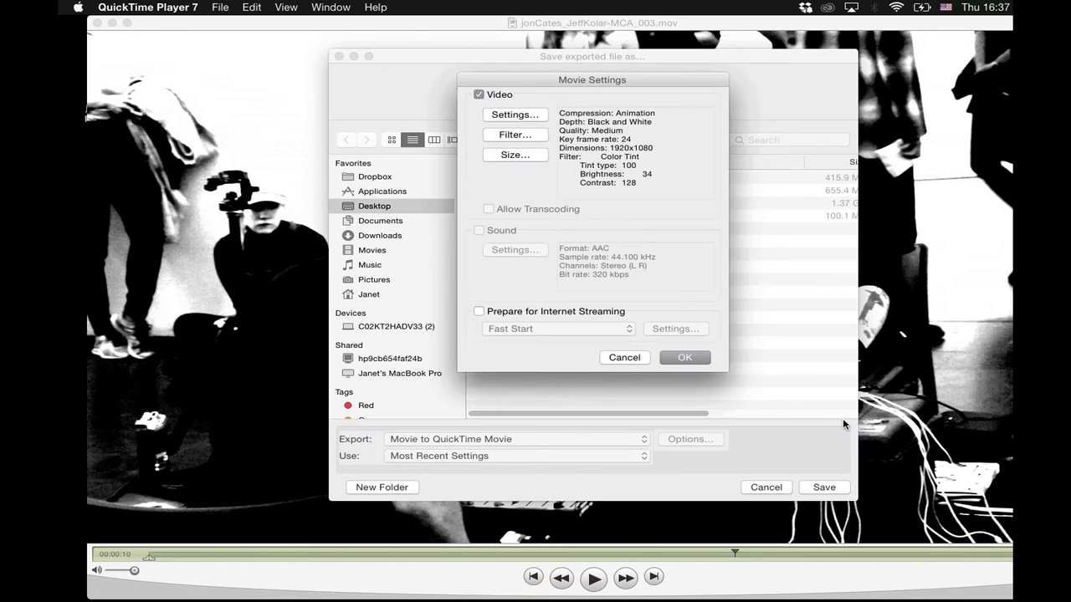
{"action": "left_click", "coordinate": [701, 356]}
{"action": "key", "text": "Right"}
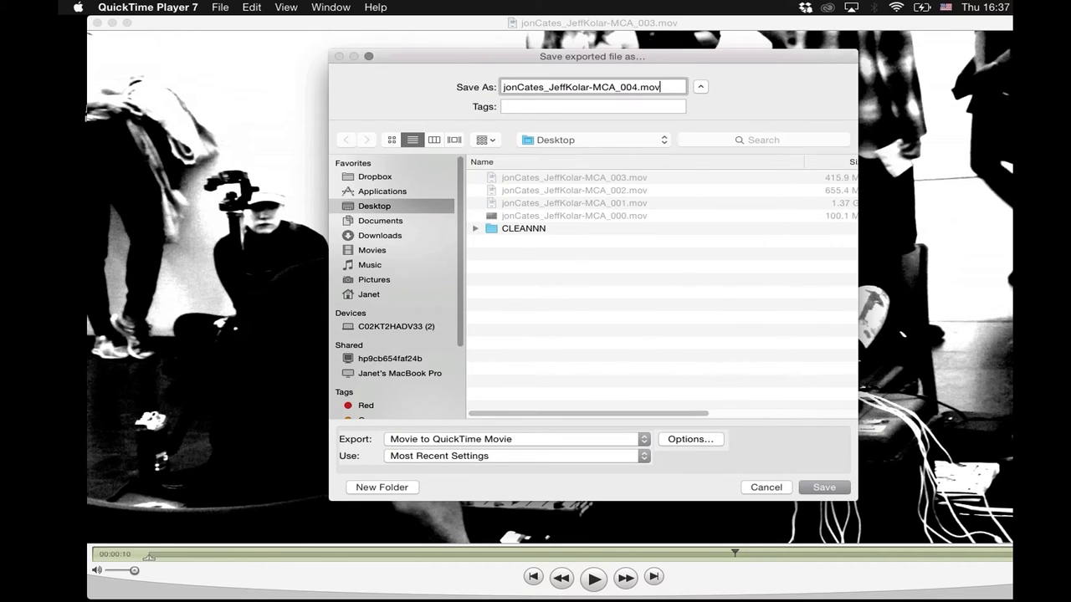
{"action": "key", "text": "Return"}
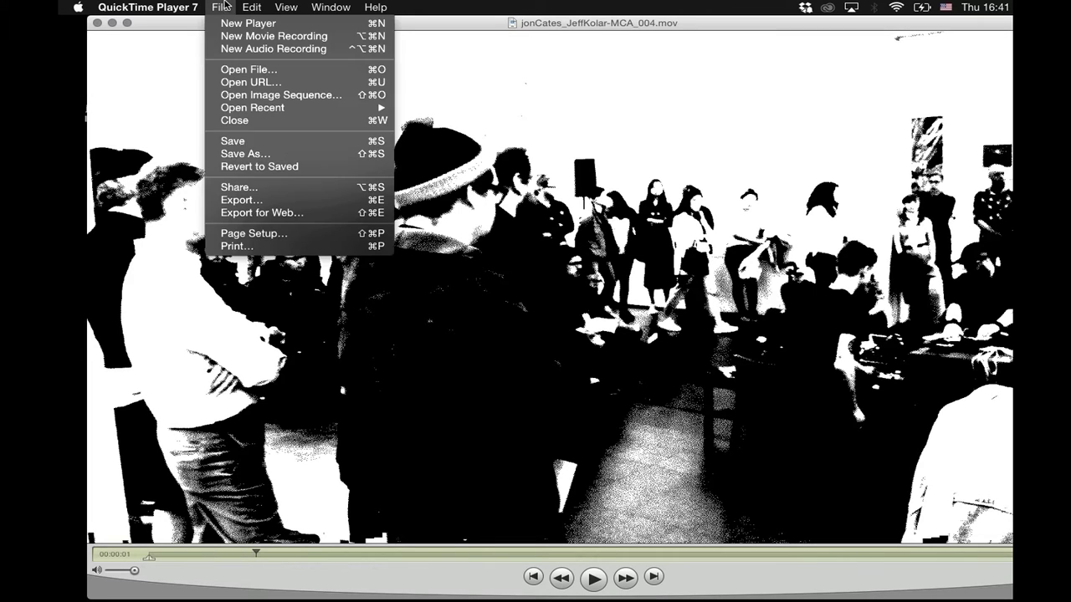
Start exporting the 004 movie and set the export's video filter to None.
{"action": "left_click", "coordinate": [243, 200]}
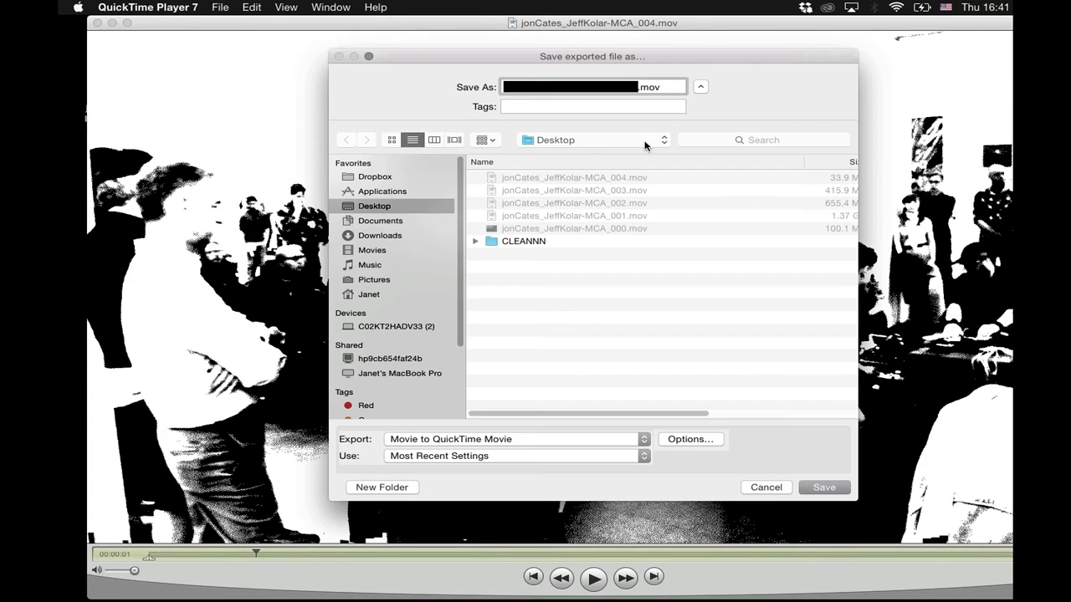
{"action": "left_click", "coordinate": [681, 444]}
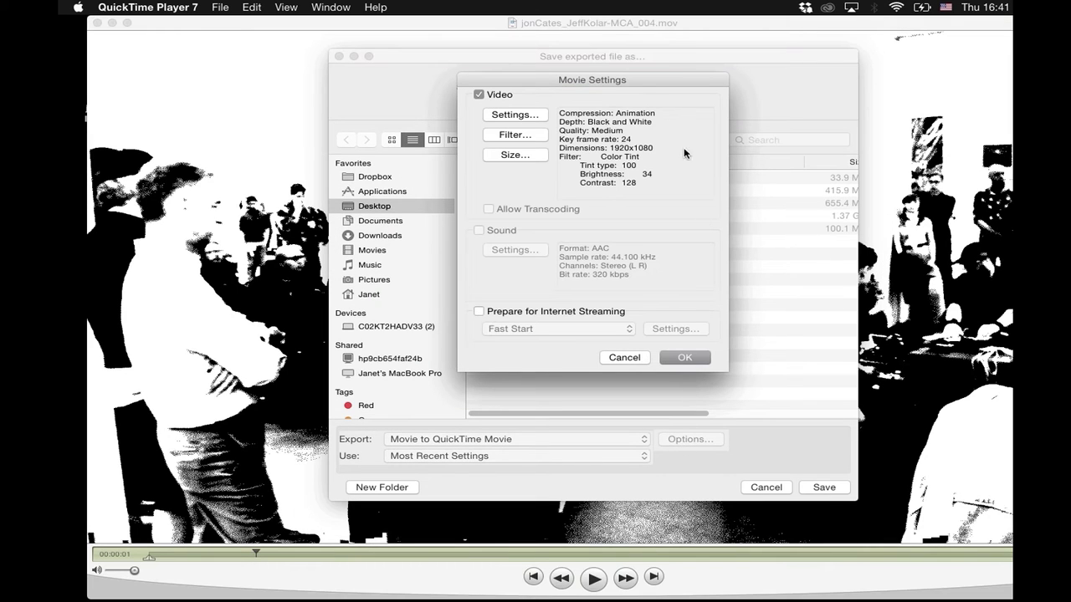
{"action": "left_click", "coordinate": [527, 142]}
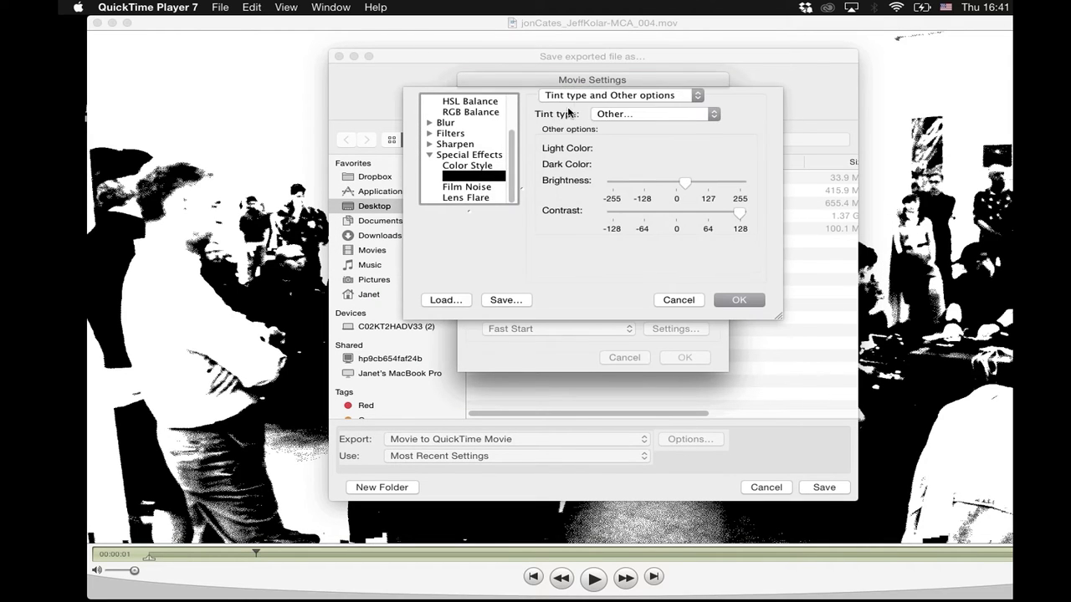
{"action": "left_click", "coordinate": [597, 97]}
{"action": "left_click", "coordinate": [596, 98]}
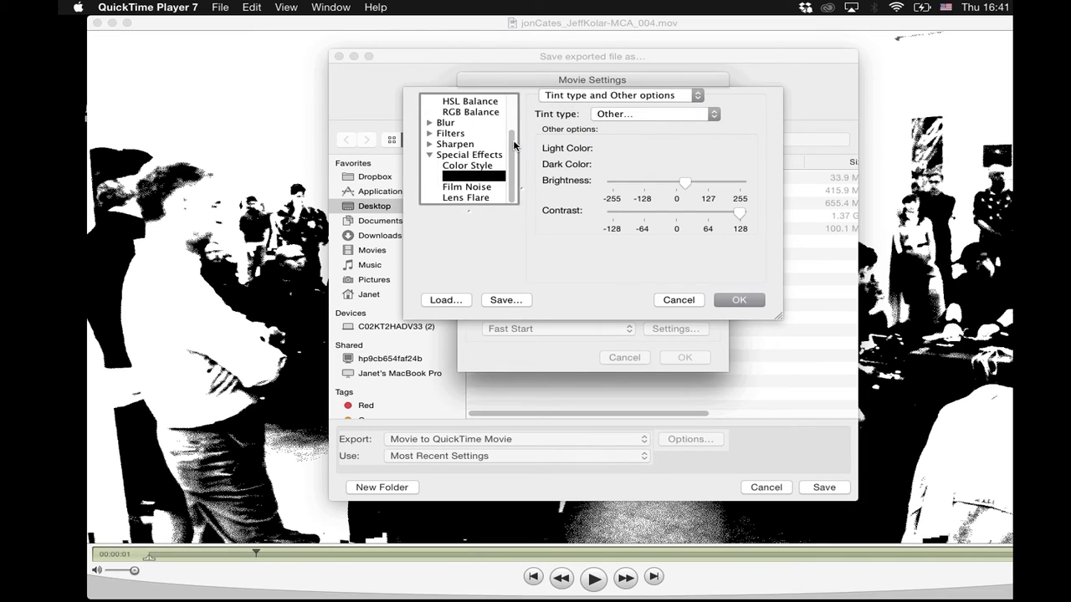
{"action": "scroll", "coordinate": [514, 146], "scroll_direction": "up", "scroll_amount": 3}
{"action": "left_click", "coordinate": [465, 101]}
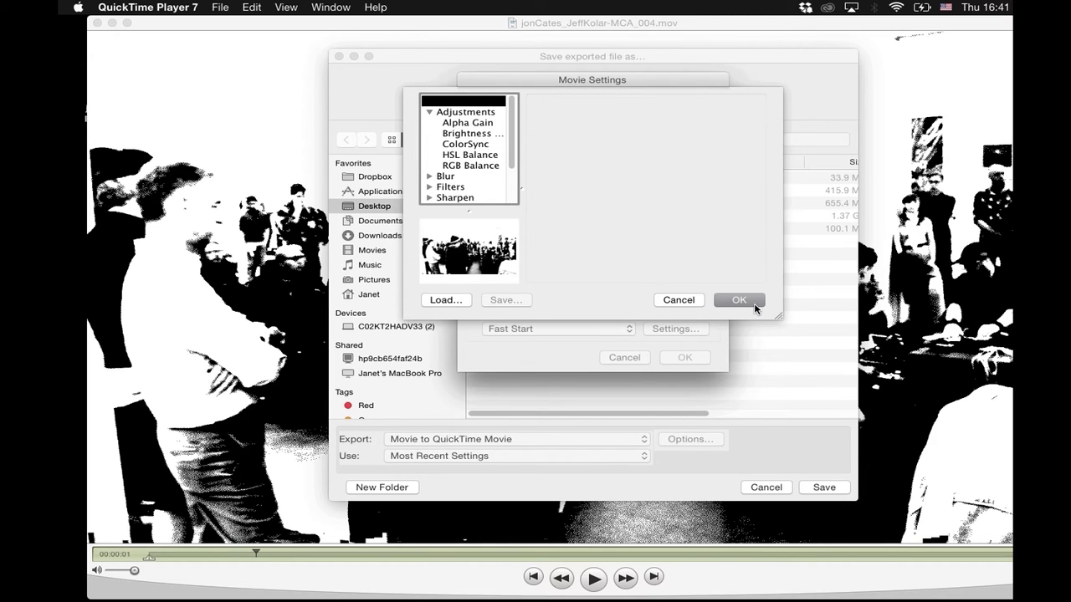
{"action": "left_click", "coordinate": [752, 303]}
Set the video compression to Apple ProRes 422 and confirm the export settings.
{"action": "left_click", "coordinate": [536, 118]}
{"action": "left_click", "coordinate": [549, 87]}
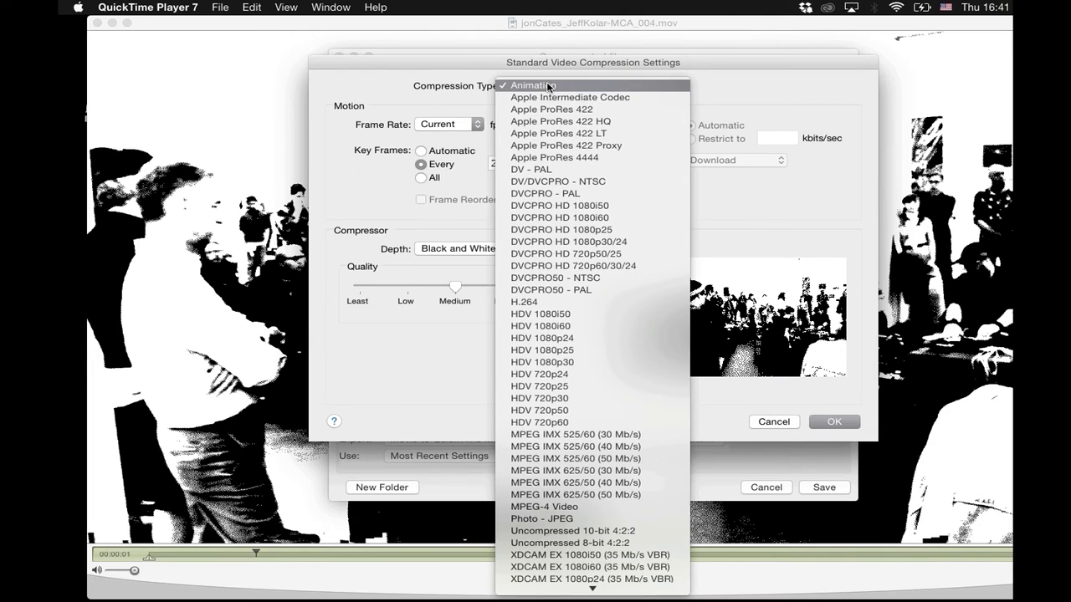
{"action": "left_click", "coordinate": [556, 110]}
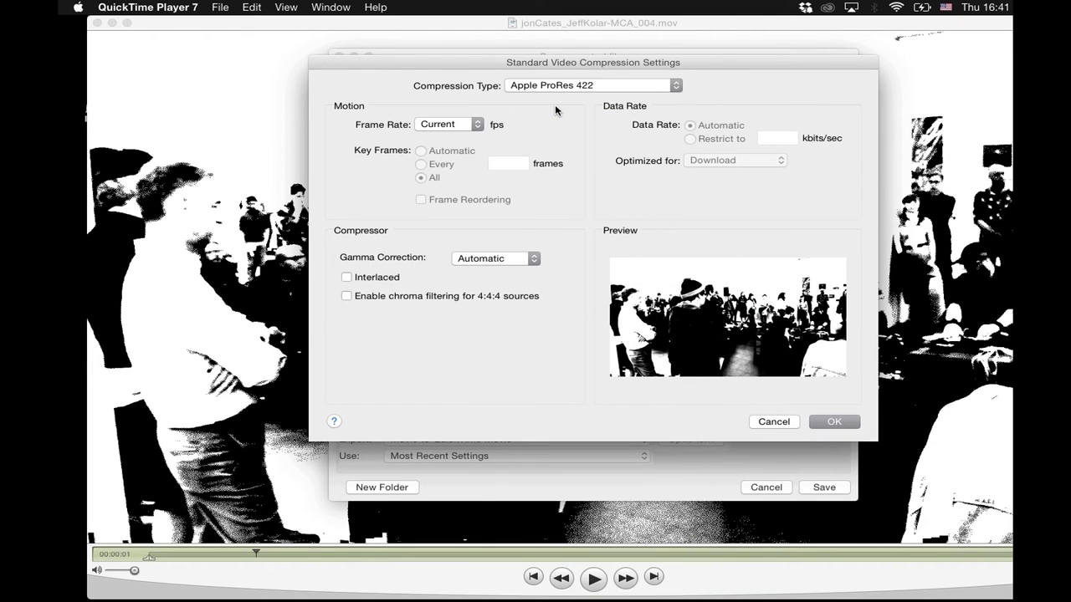
{"action": "left_click", "coordinate": [833, 423]}
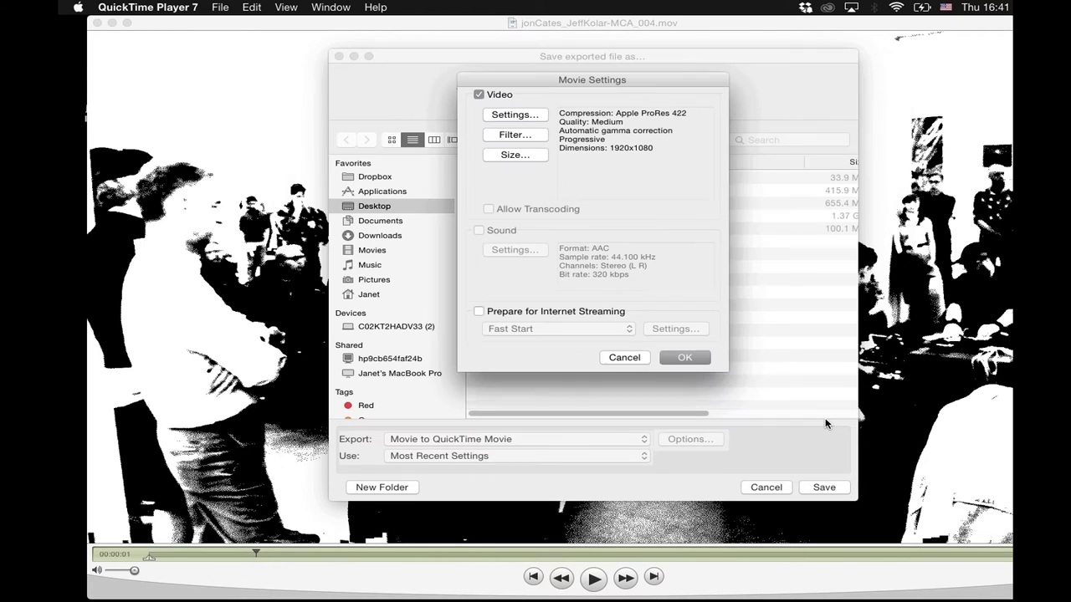
{"action": "left_click", "coordinate": [687, 357]}
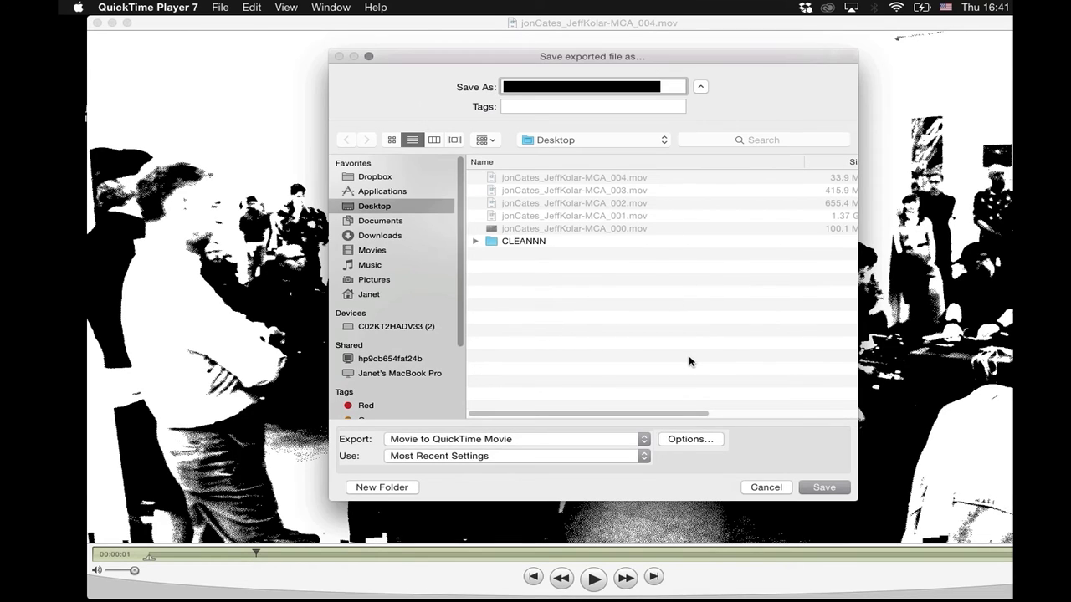
{"action": "key", "text": "Right"}
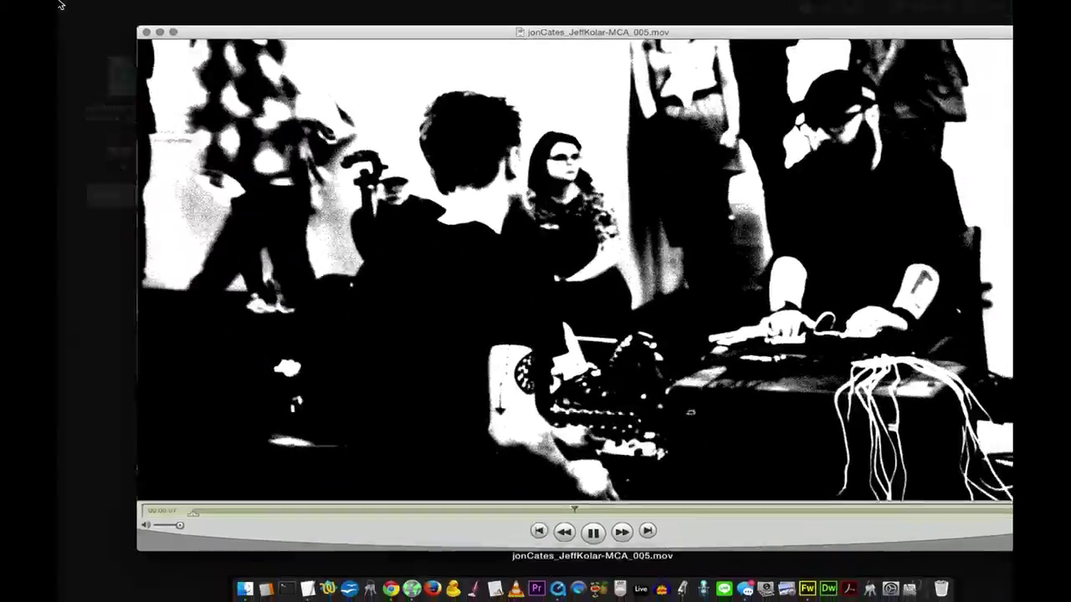
Leave the window overview and return to the exported 005 movie.
{"action": "left_click", "coordinate": [59, 4]}
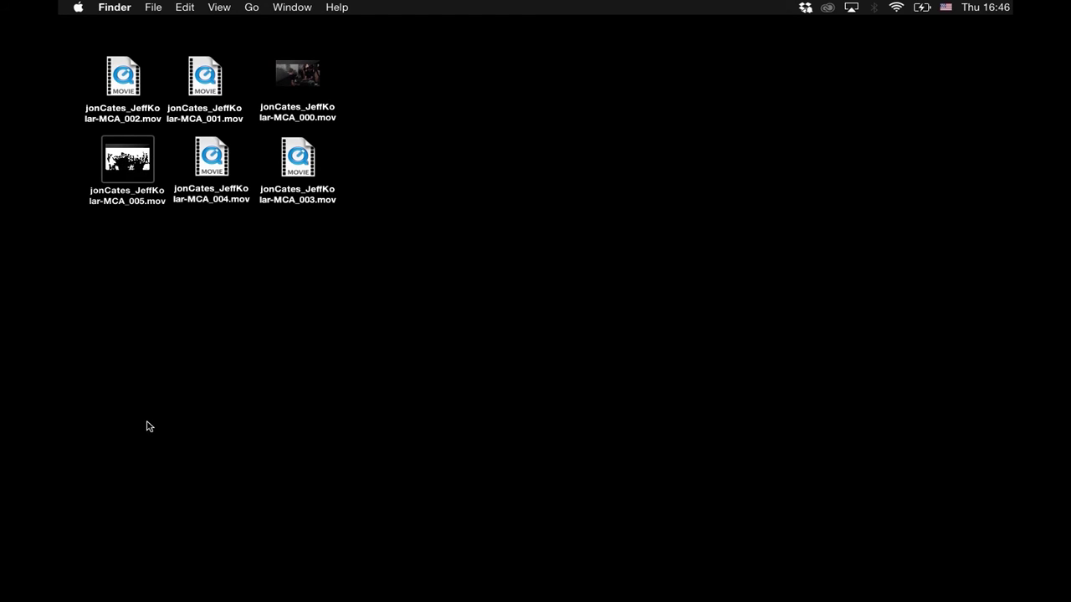
Open jonCates_JeffKolar-MCA_005.mov with QuickTime Player.app via its context menu.
{"action": "right_click", "coordinate": [143, 166]}
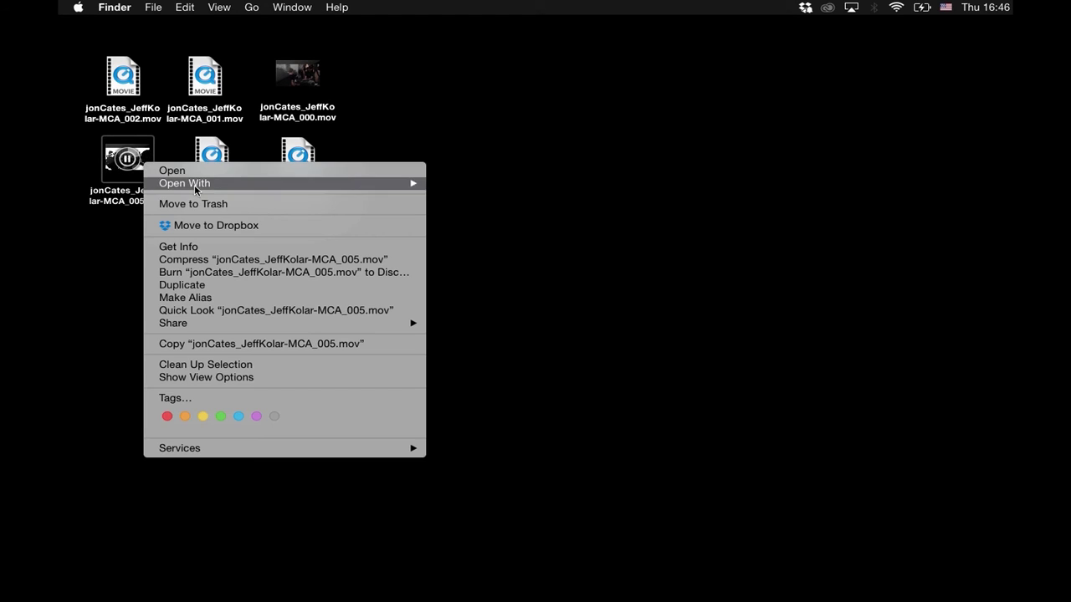
{"action": "mouse_move", "coordinate": [299, 186]}
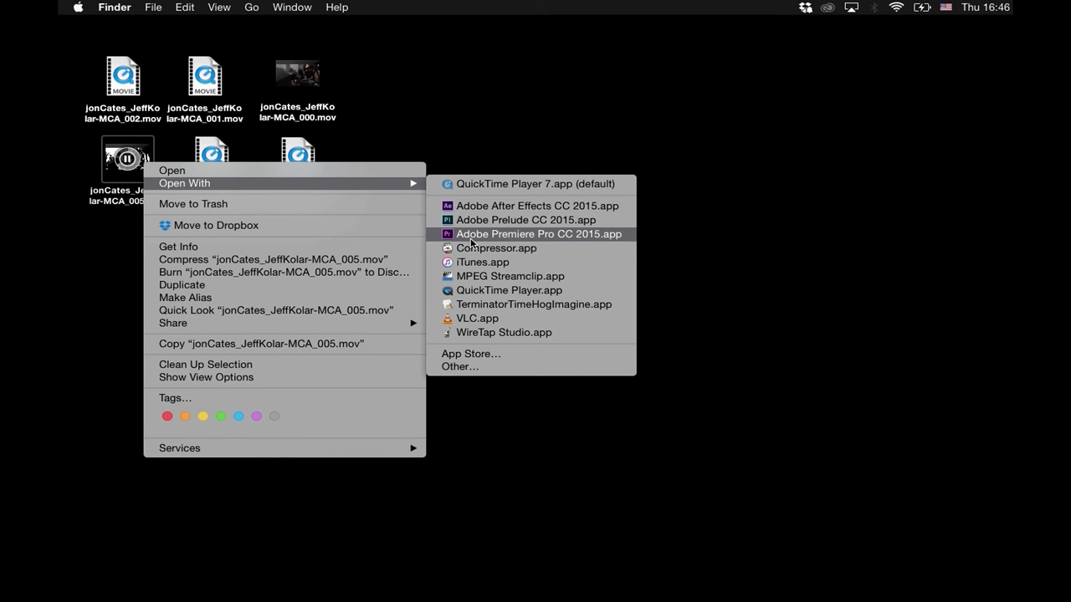
{"action": "left_click", "coordinate": [506, 291]}
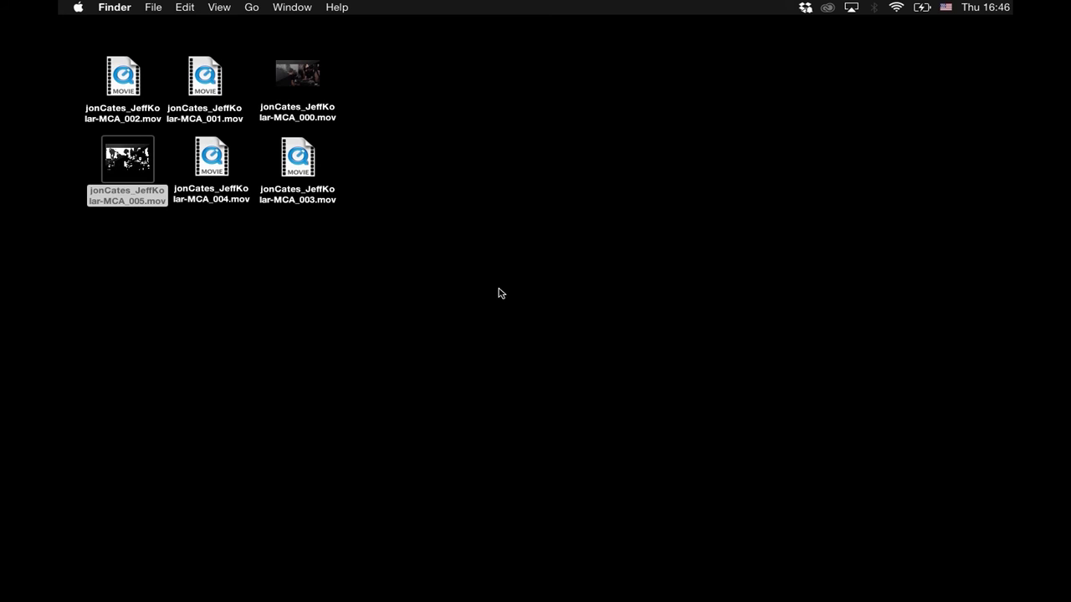